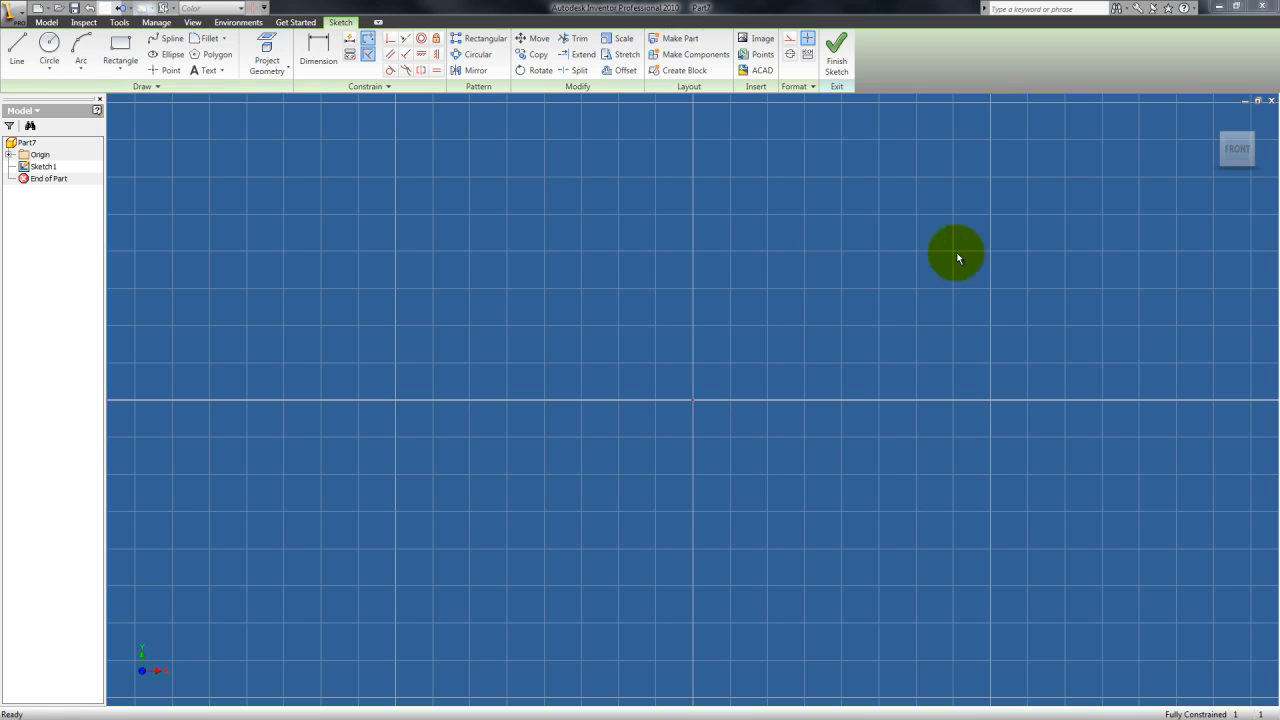
Exit the empty sketch and make all origin planes, axes and the center point visible in an isometric view.
click(845, 68)
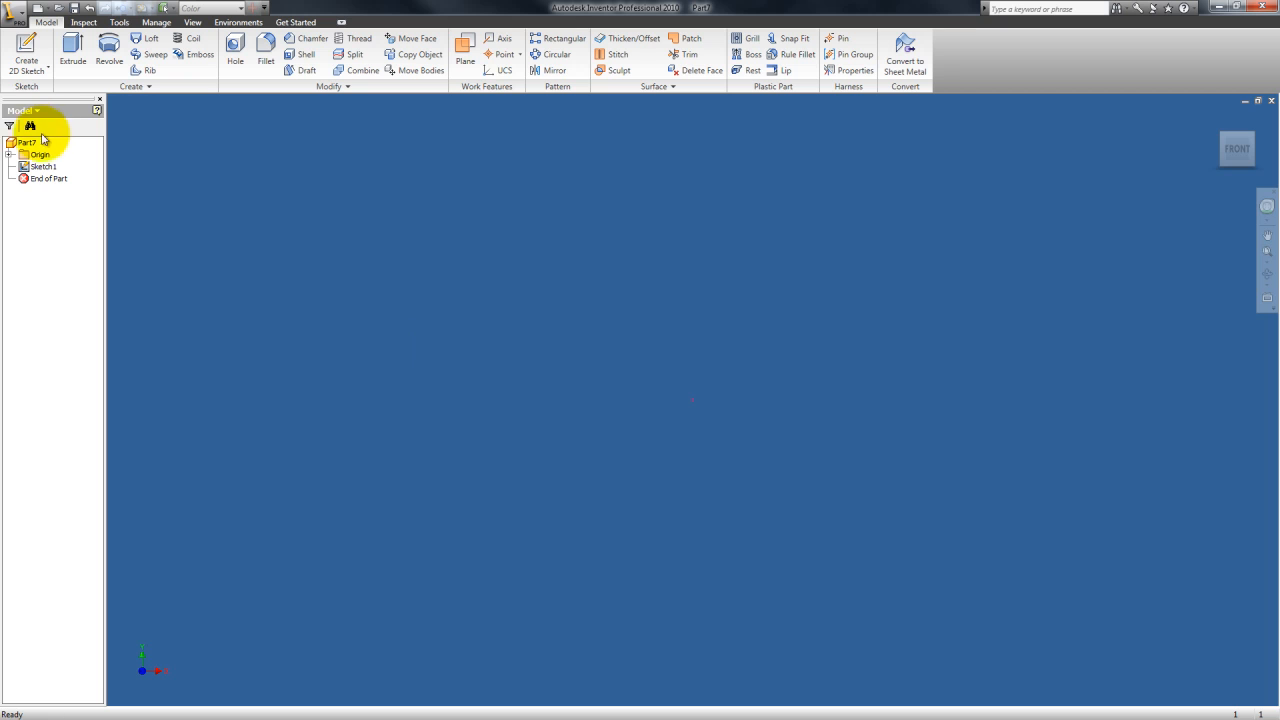
click(9, 155)
click(52, 167)
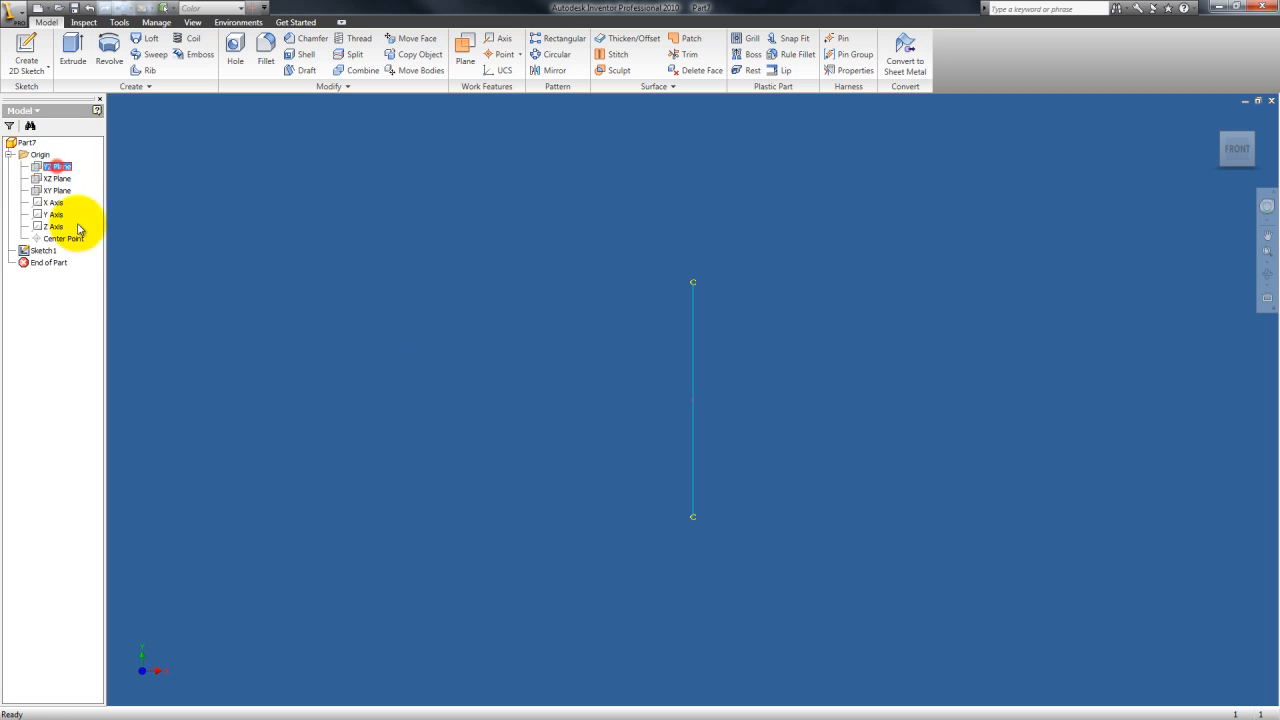
shift+click(64, 239)
right_click(64, 239)
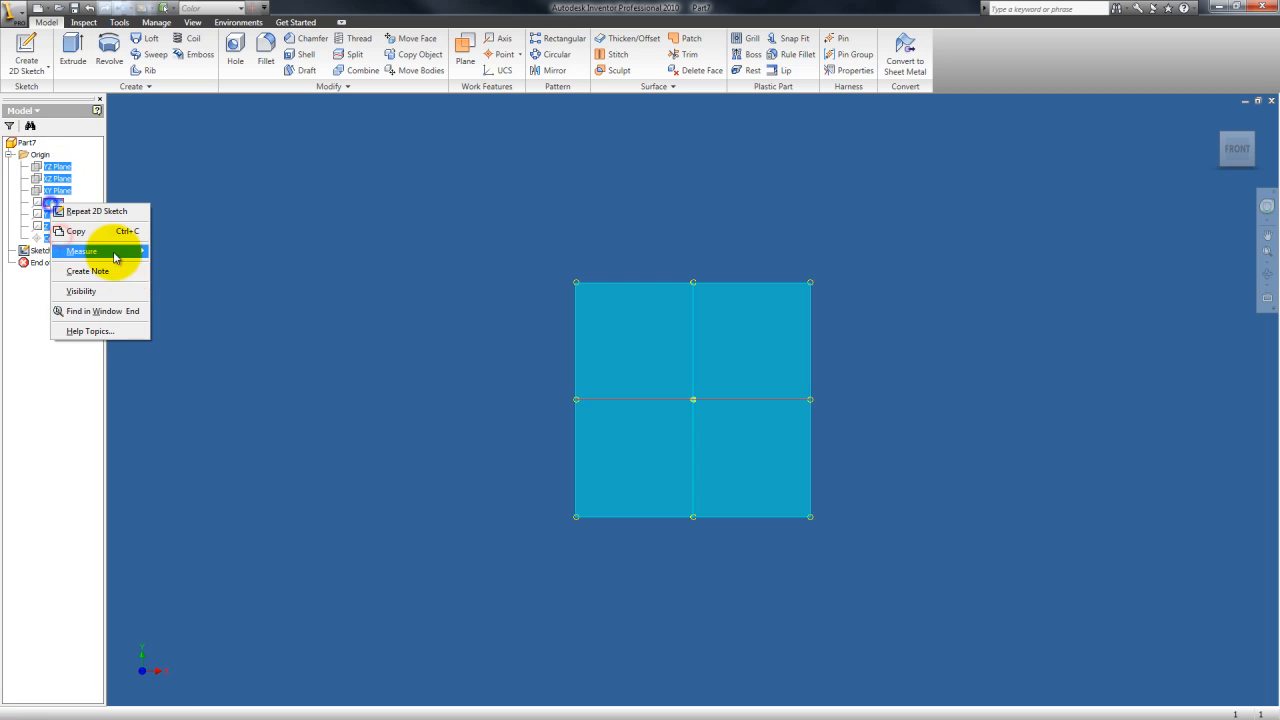
click(99, 292)
click(1245, 138)
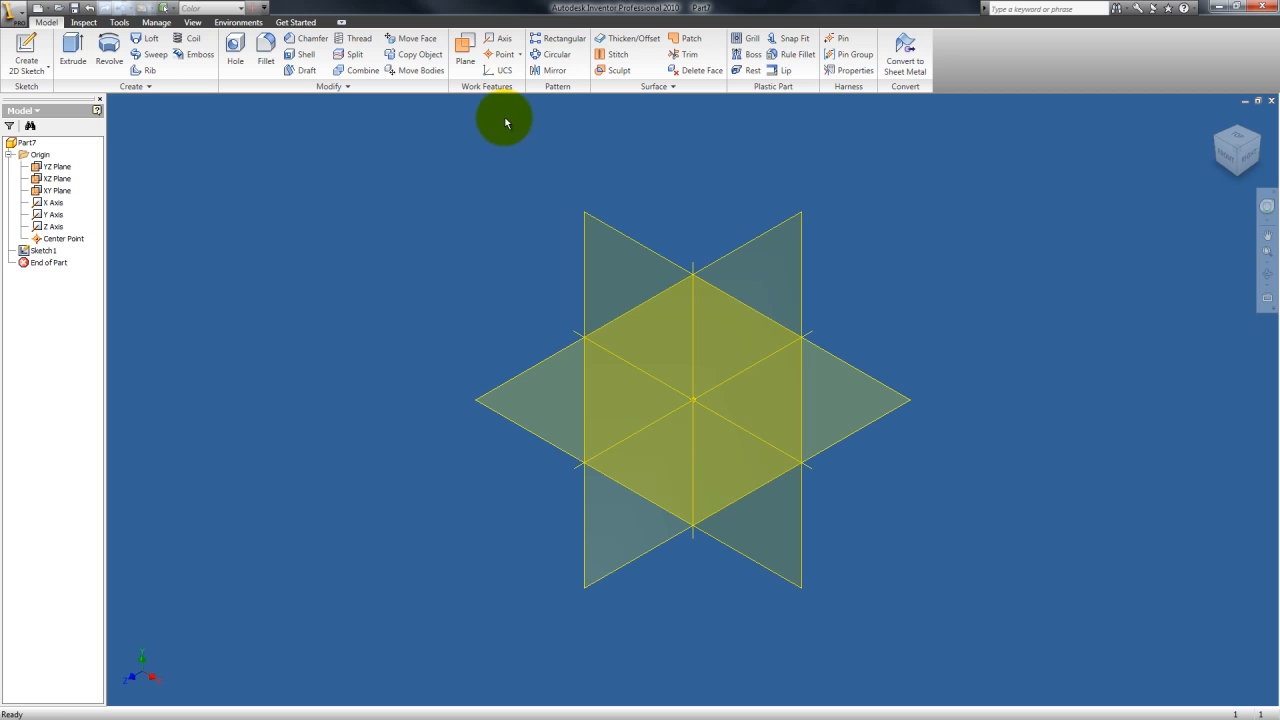
Create a work plane offset forward from the XY Plane.
click(465, 62)
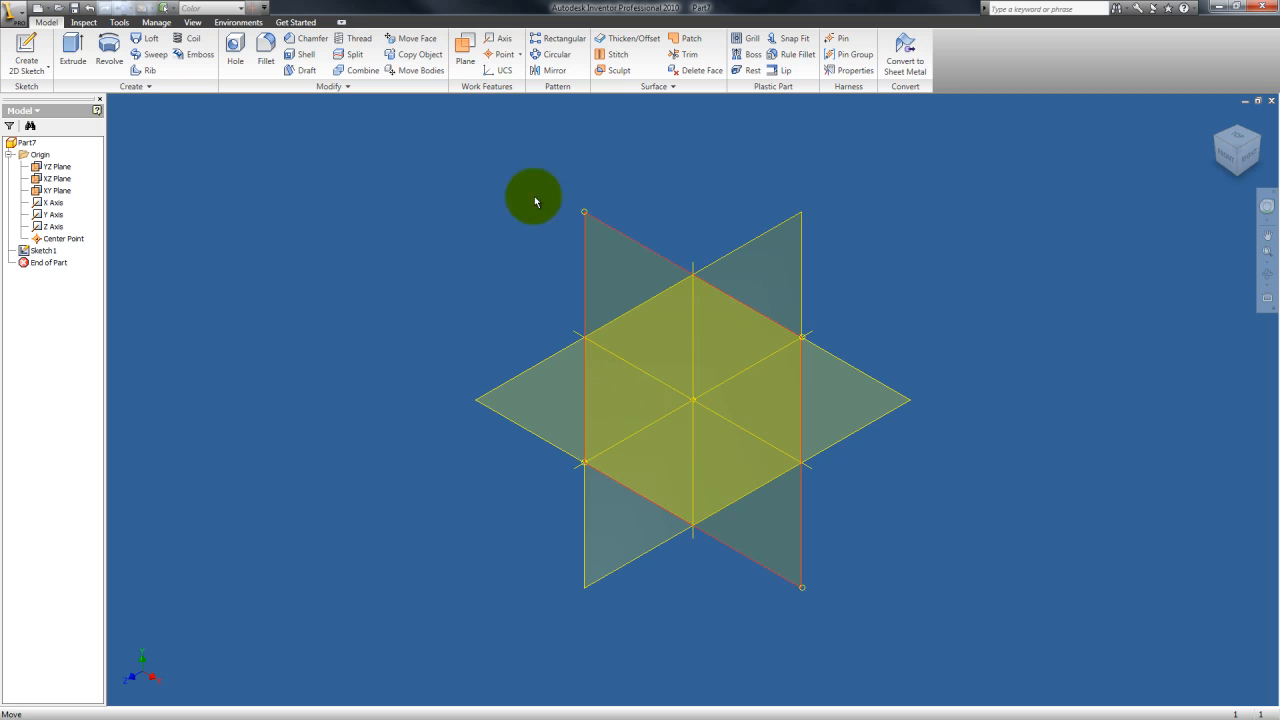
click(464, 42)
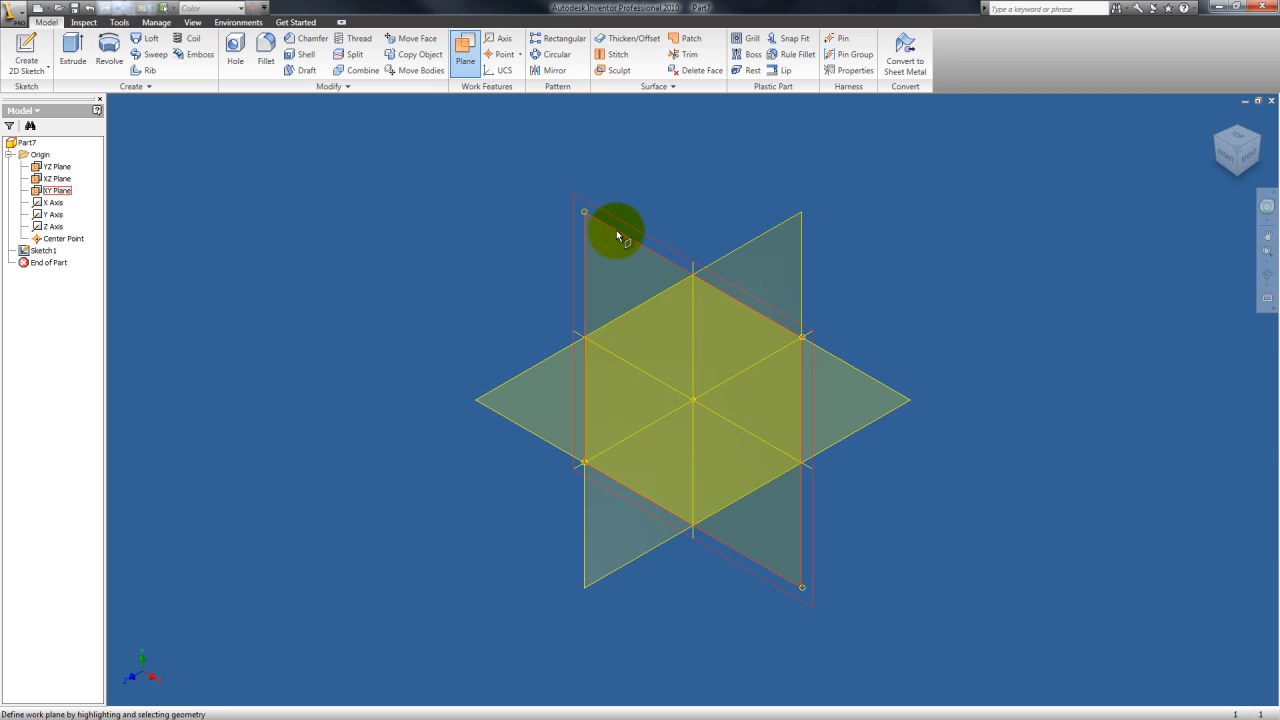
drag(617, 233, 468, 333)
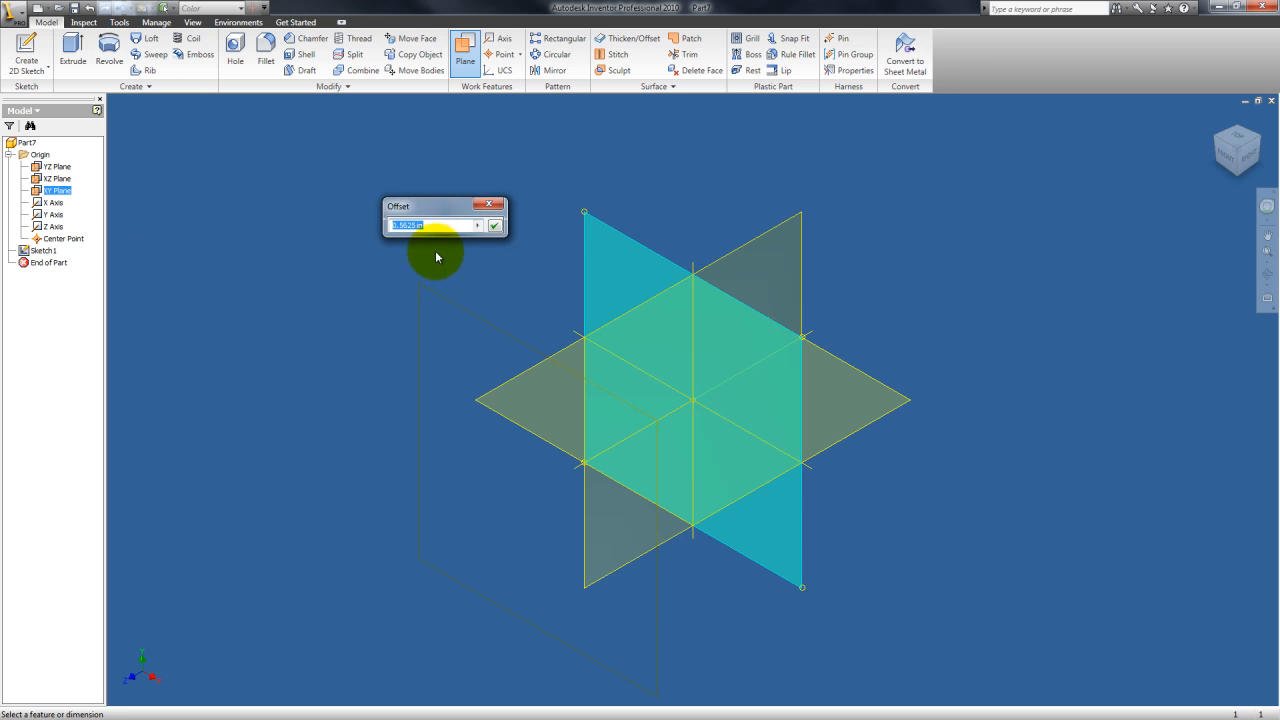
key(Return)
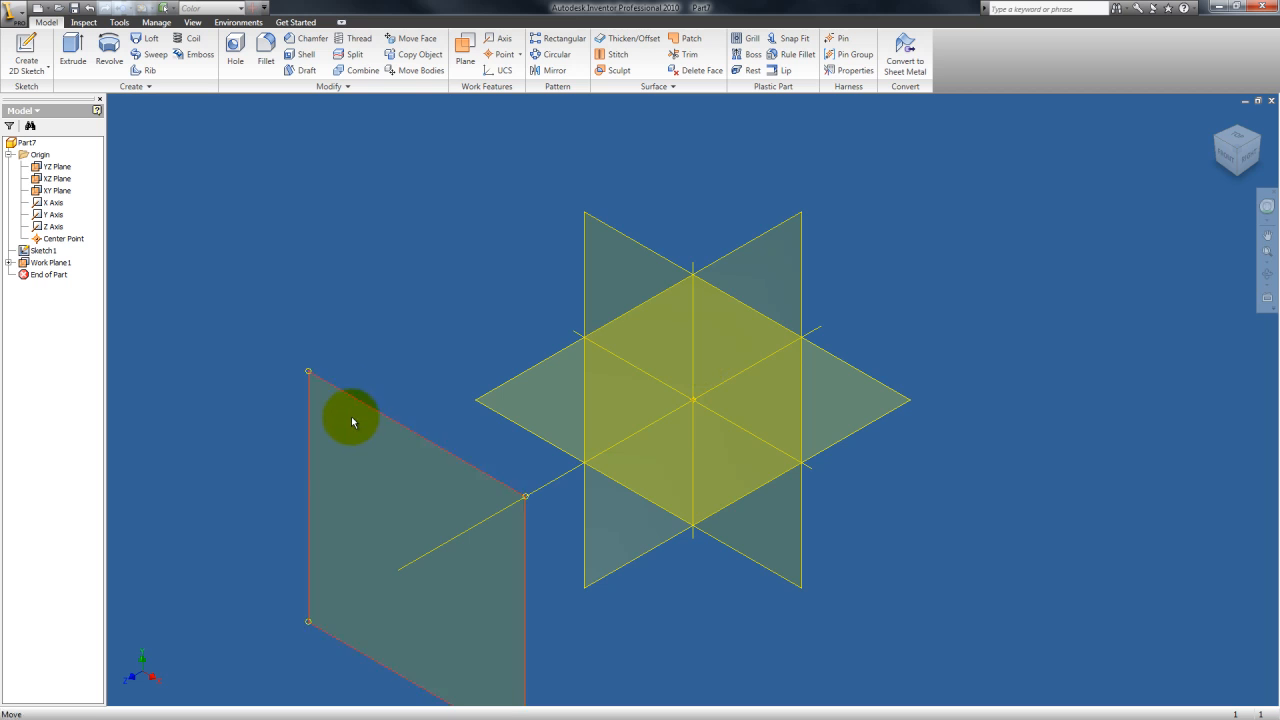
click(463, 48)
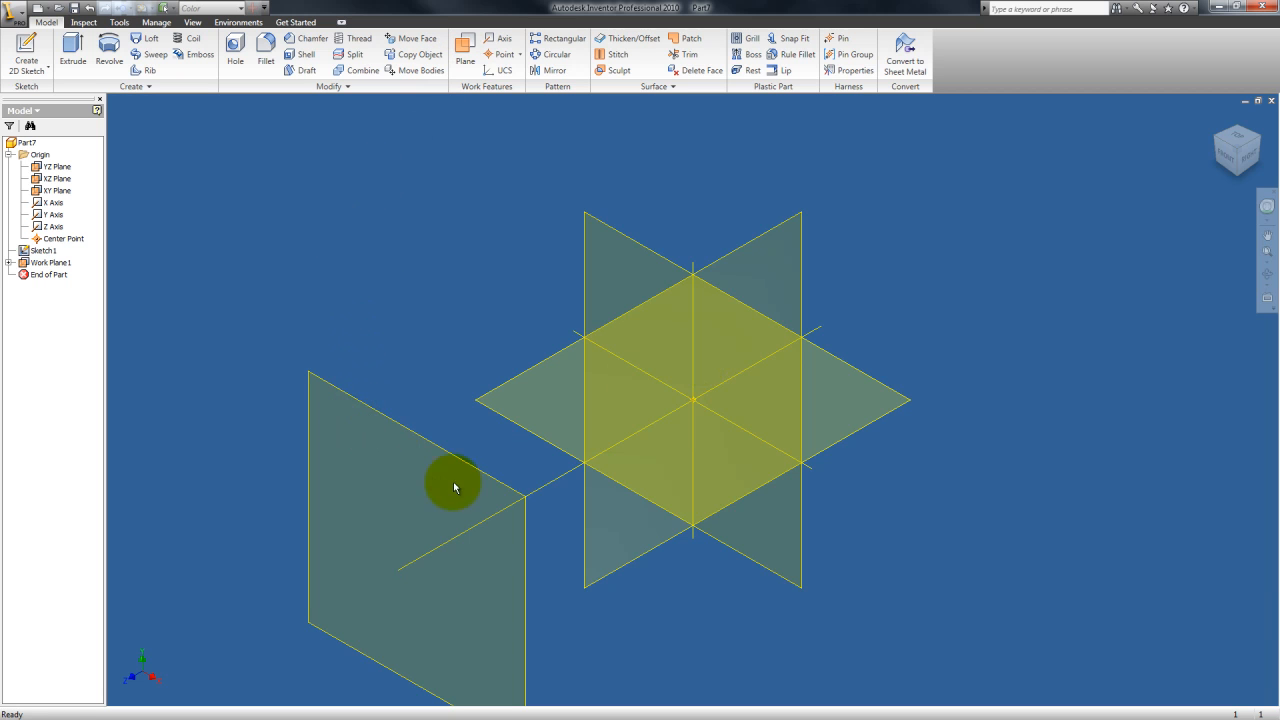
click(522, 502)
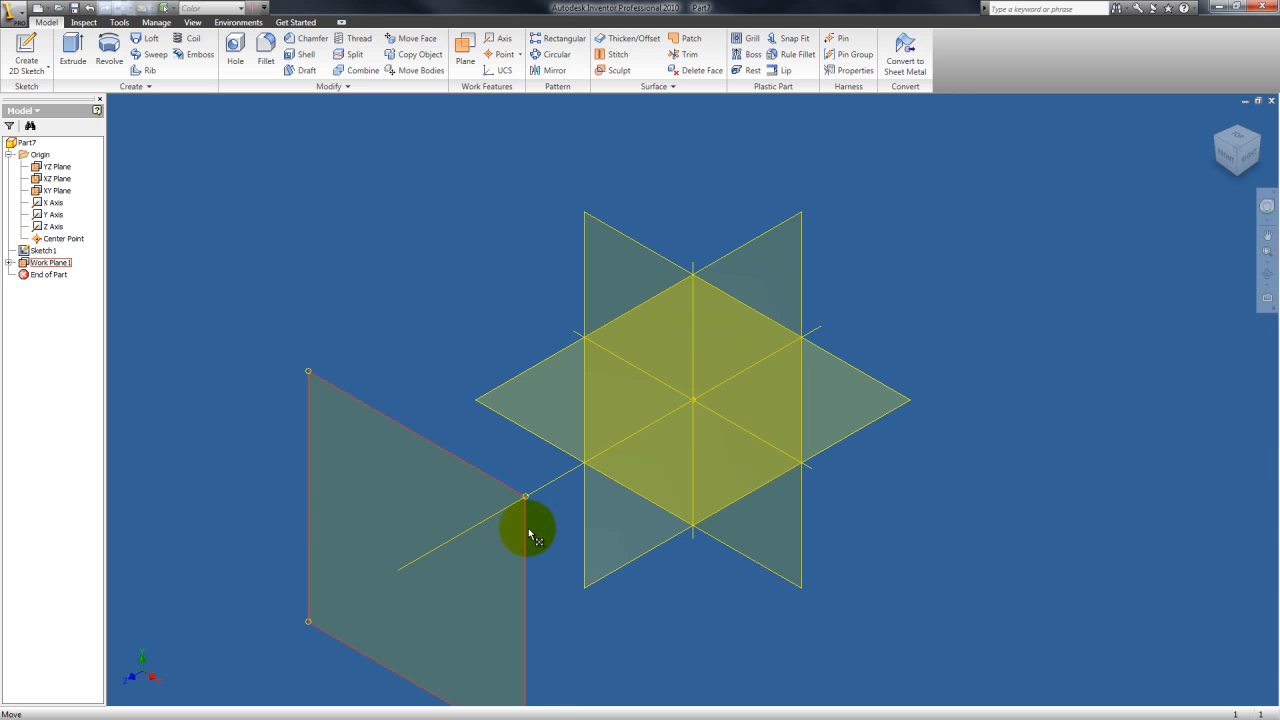
Start a 2D sketch on the offset work plane.
click(28, 45)
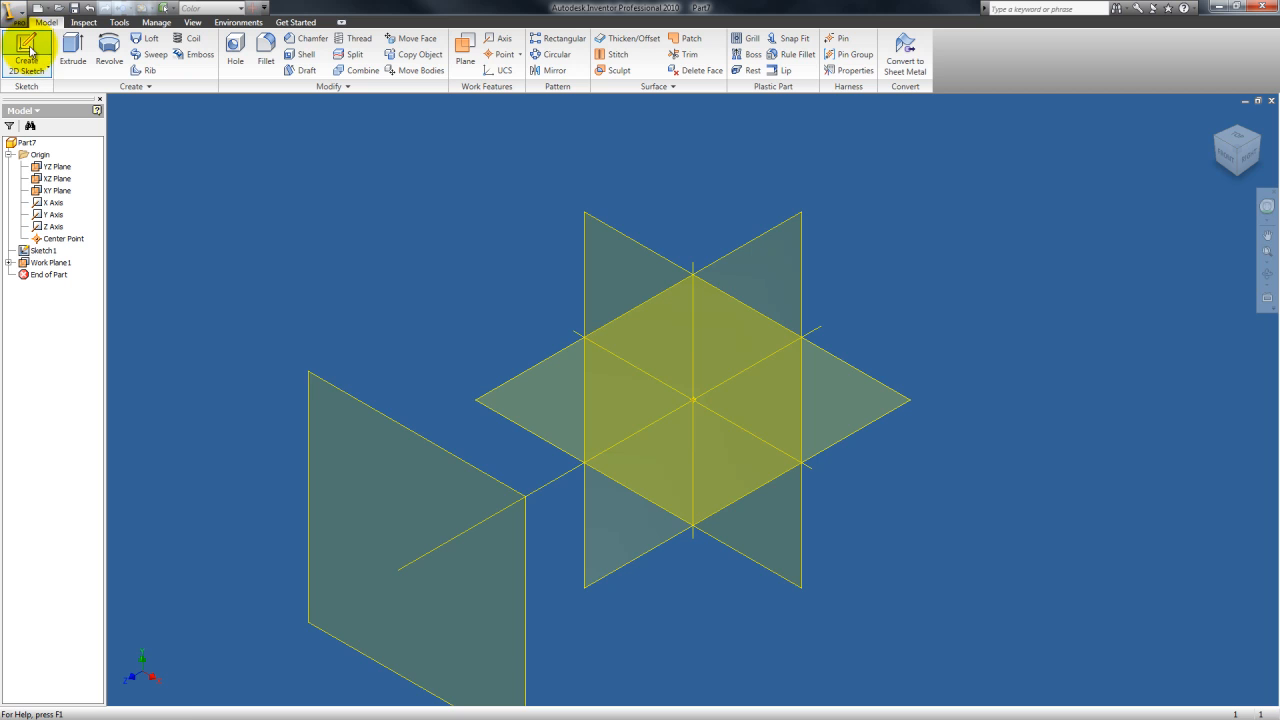
click(400, 426)
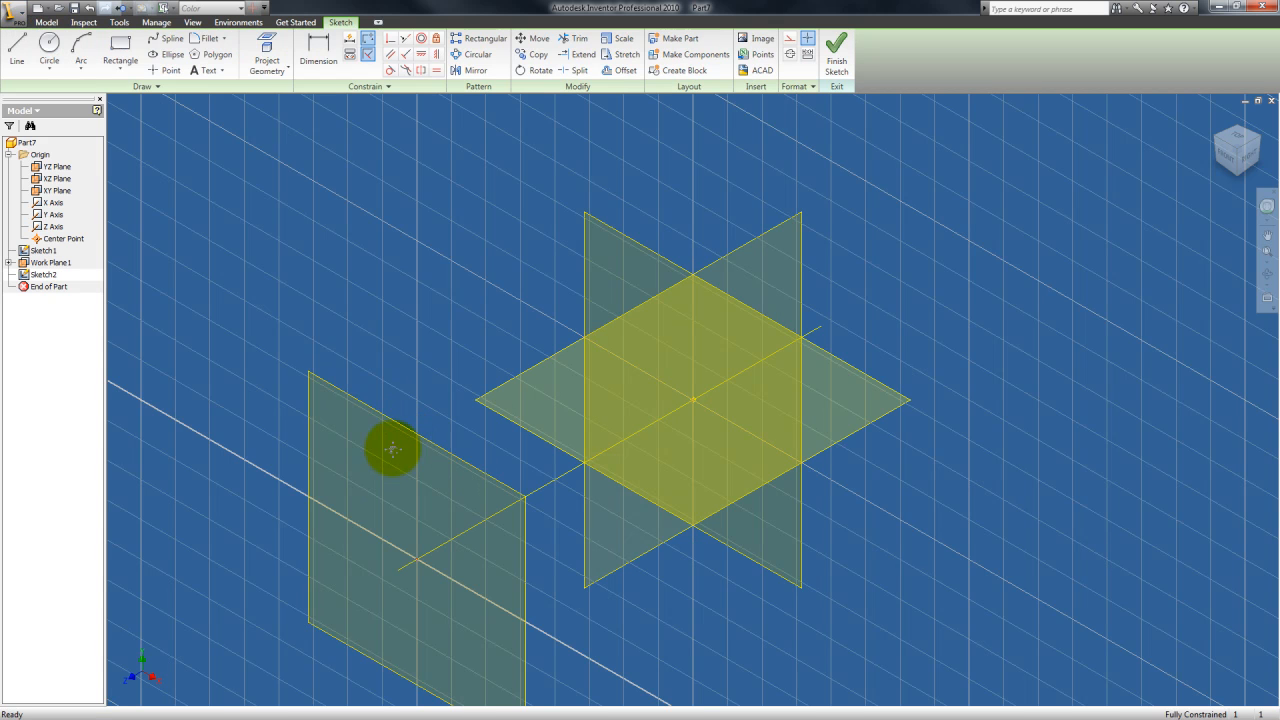
middle_drag(377, 446, 404, 342)
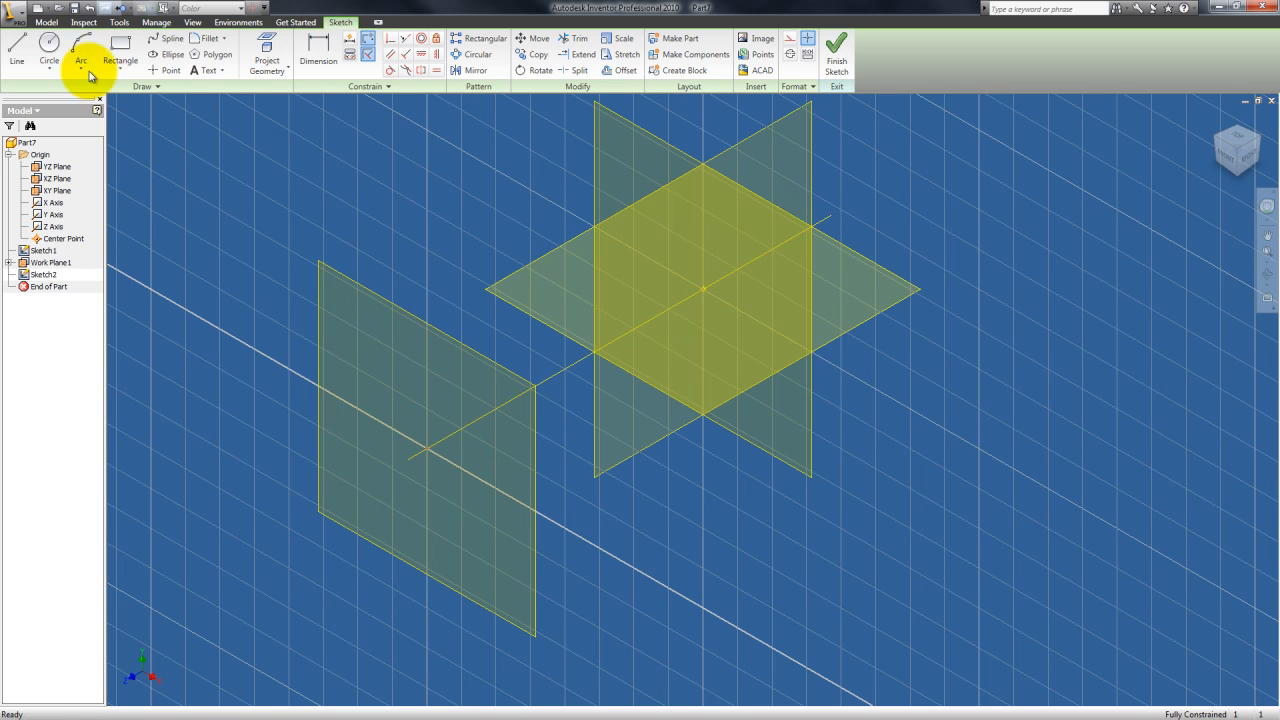
Sketch a zigzag chain of four connected lines extending beyond the edges of the offset work plane.
click(18, 47)
click(391, 386)
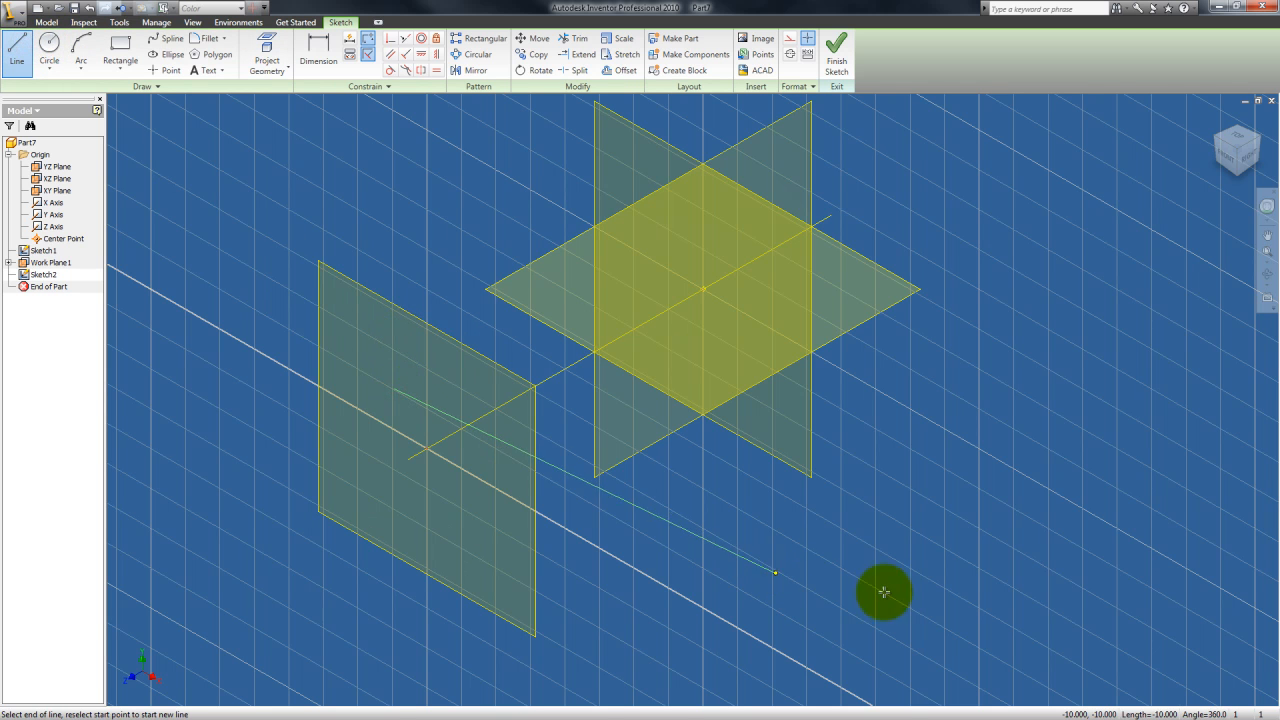
click(922, 585)
click(668, 642)
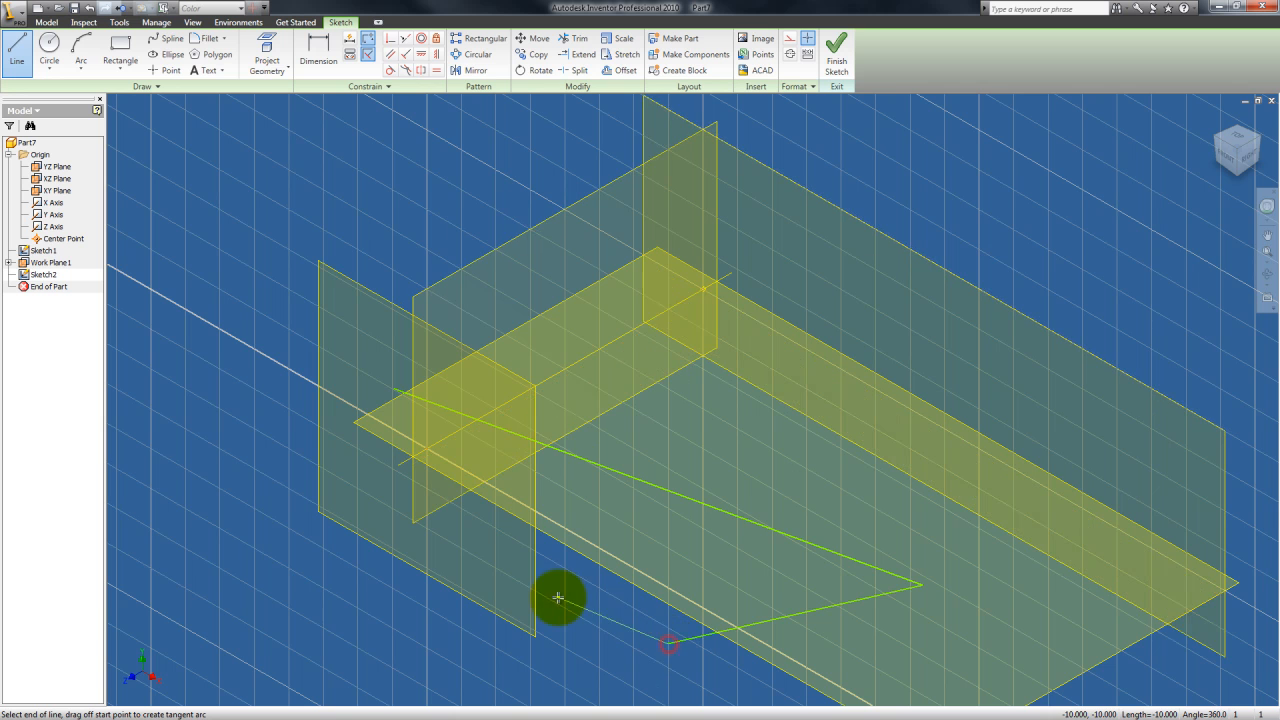
click(184, 169)
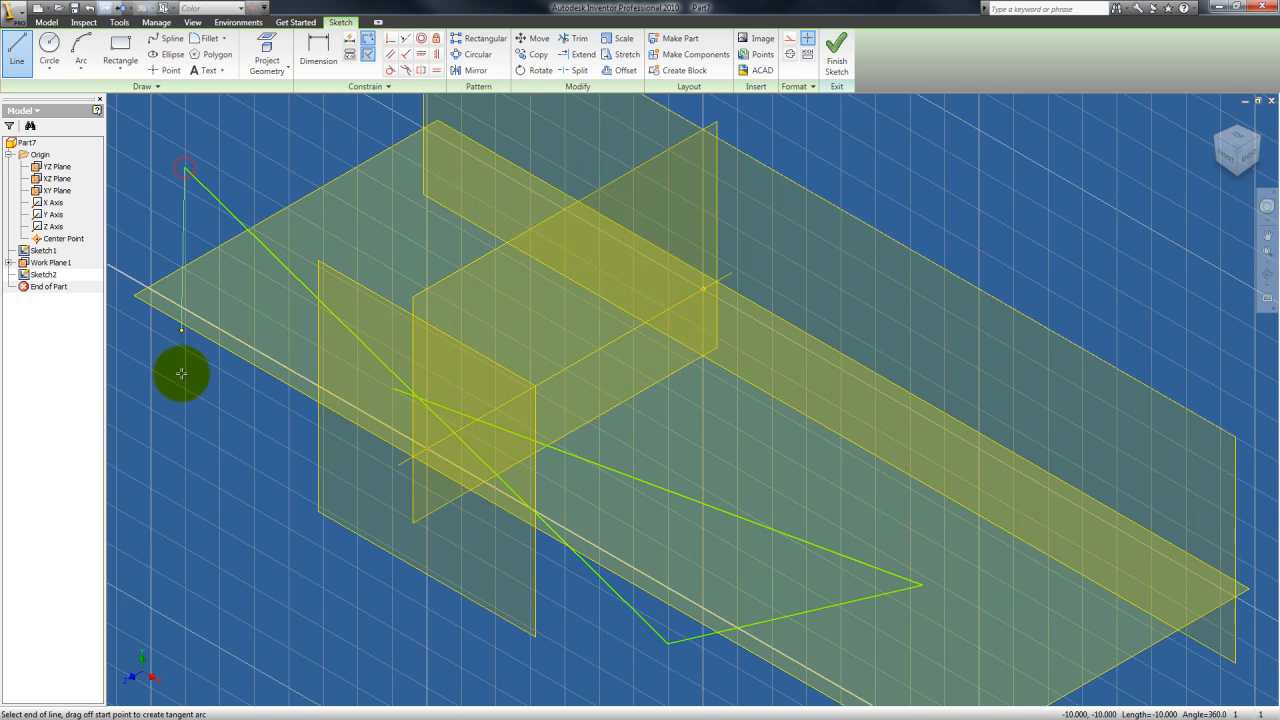
click(178, 377)
key(Escape)
Undo all the lines of the zigzag chain.
key(ctrl+z)
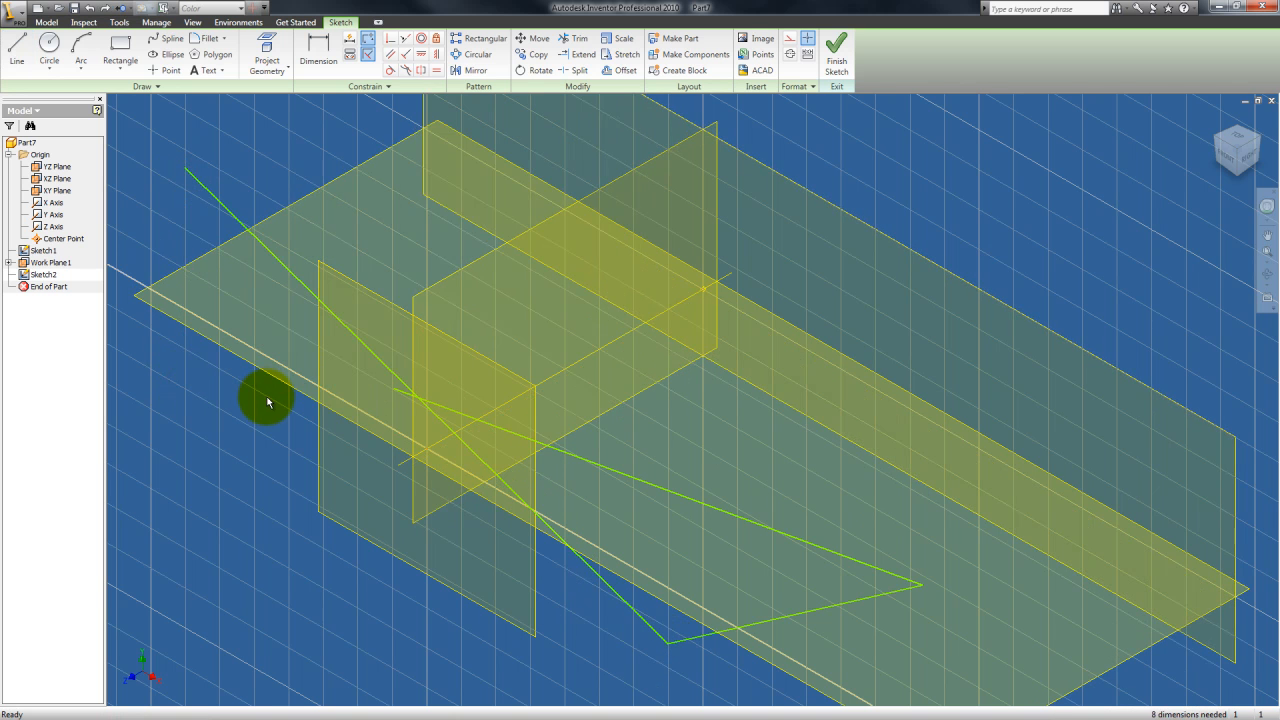
key(ctrl+z)
key(ctrl+z)
key(ctrl+z)
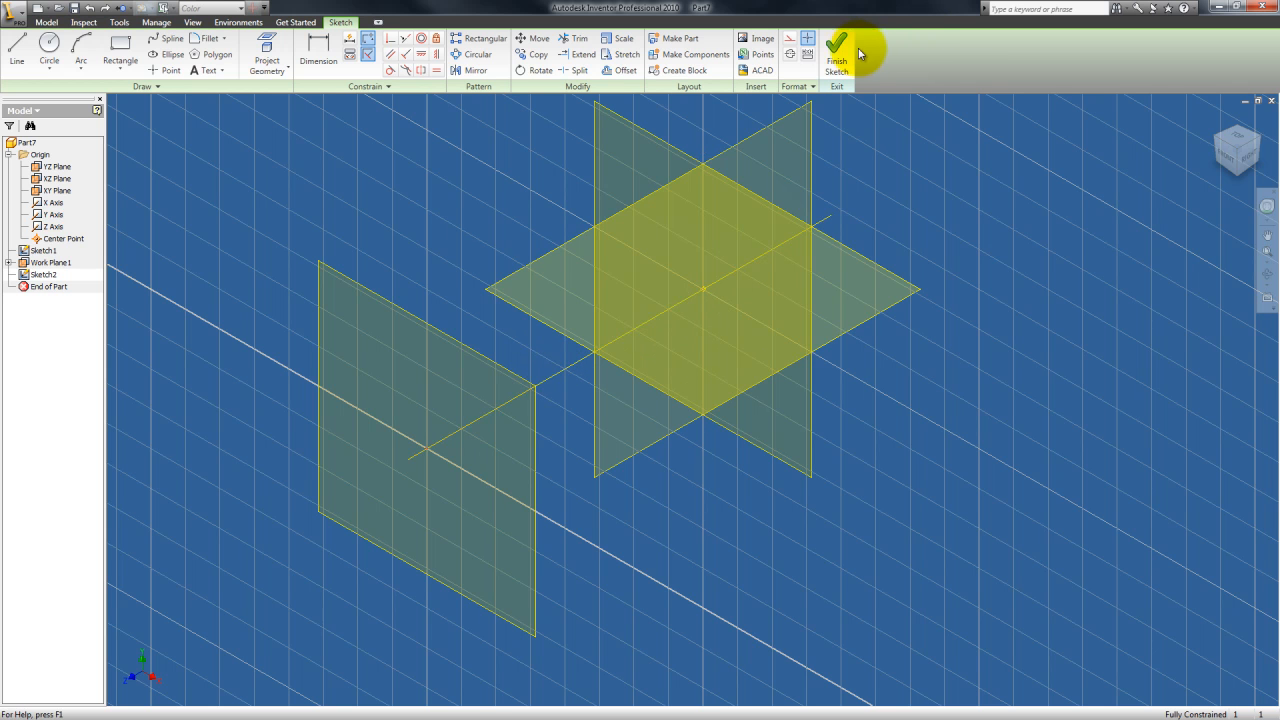
Exit the current empty sketch and start another 2D sketch on the offset work plane.
middle_drag(872, 196, 861, 260)
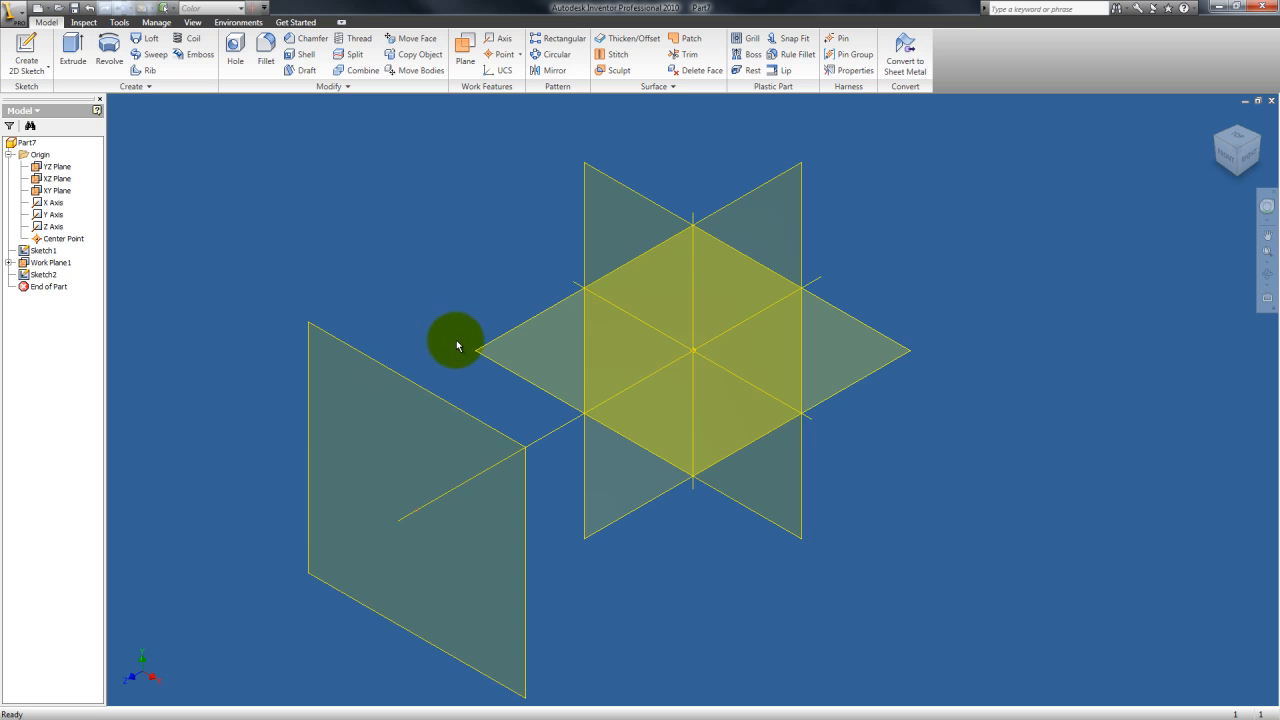
click(465, 55)
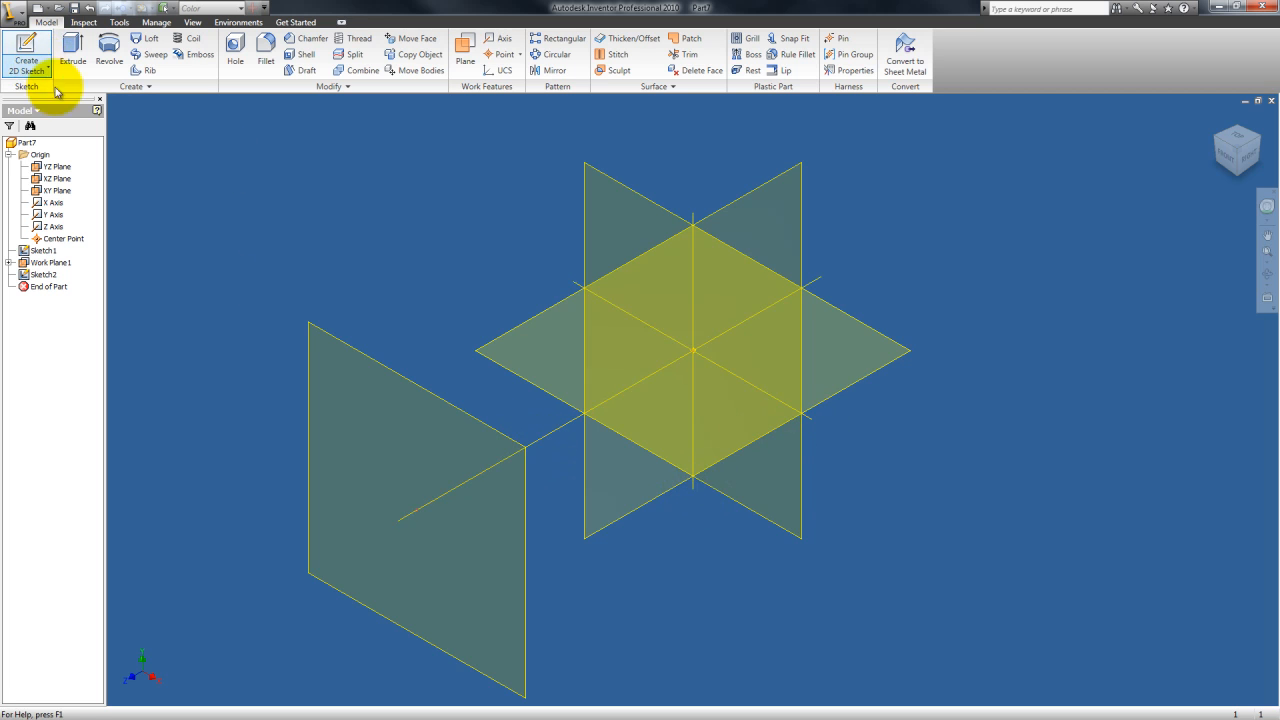
click(27, 50)
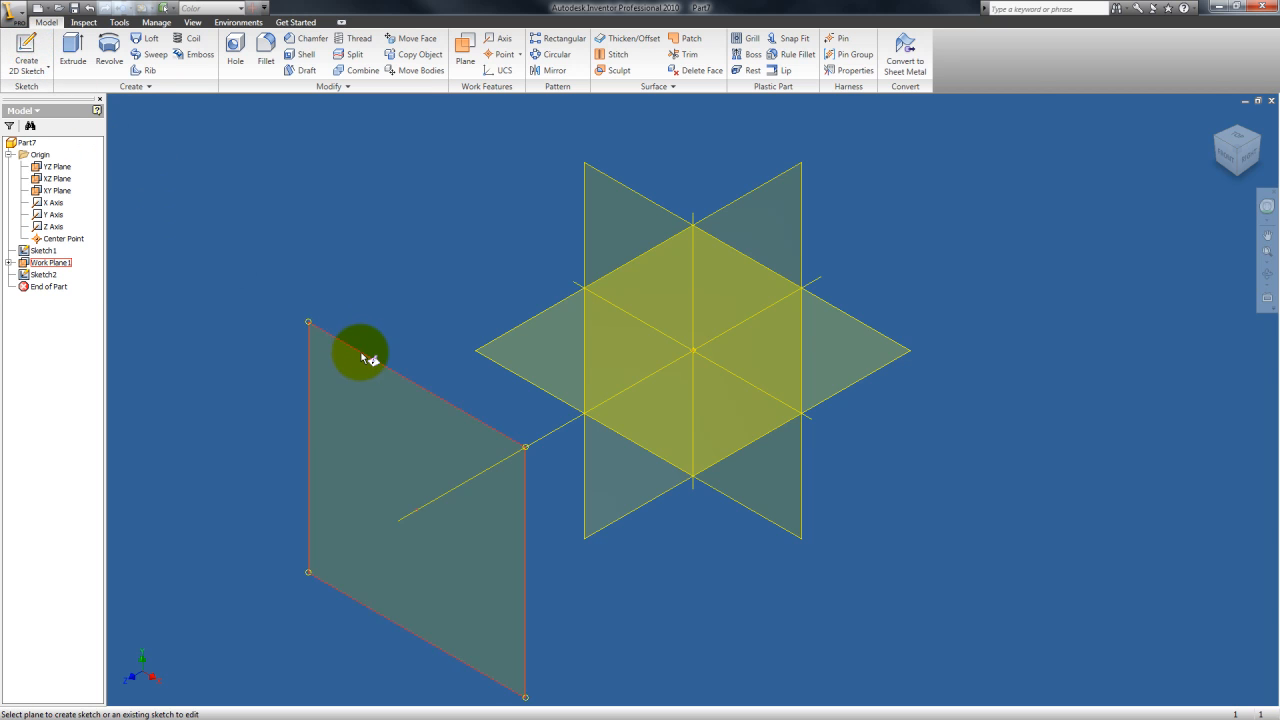
click(406, 407)
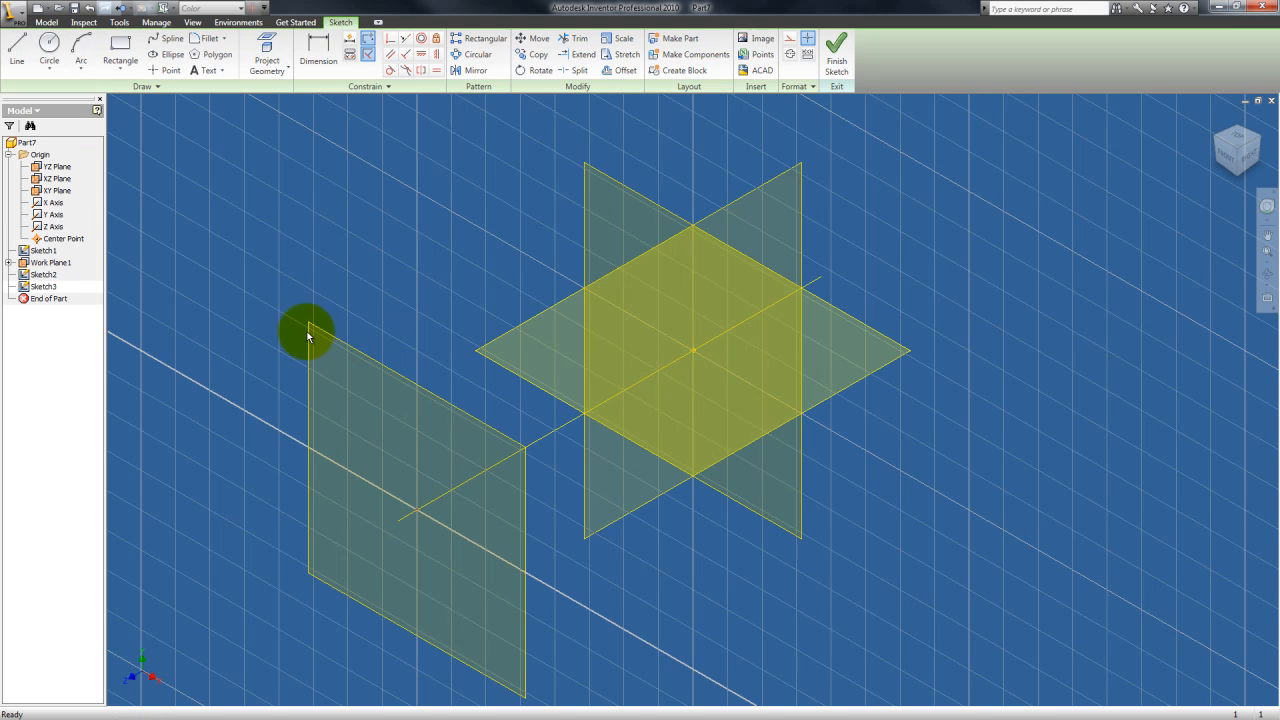
Sketch one slanted line running from inside the work plane to above its upper edge, and finish the sketch.
click(16, 48)
click(371, 529)
click(305, 240)
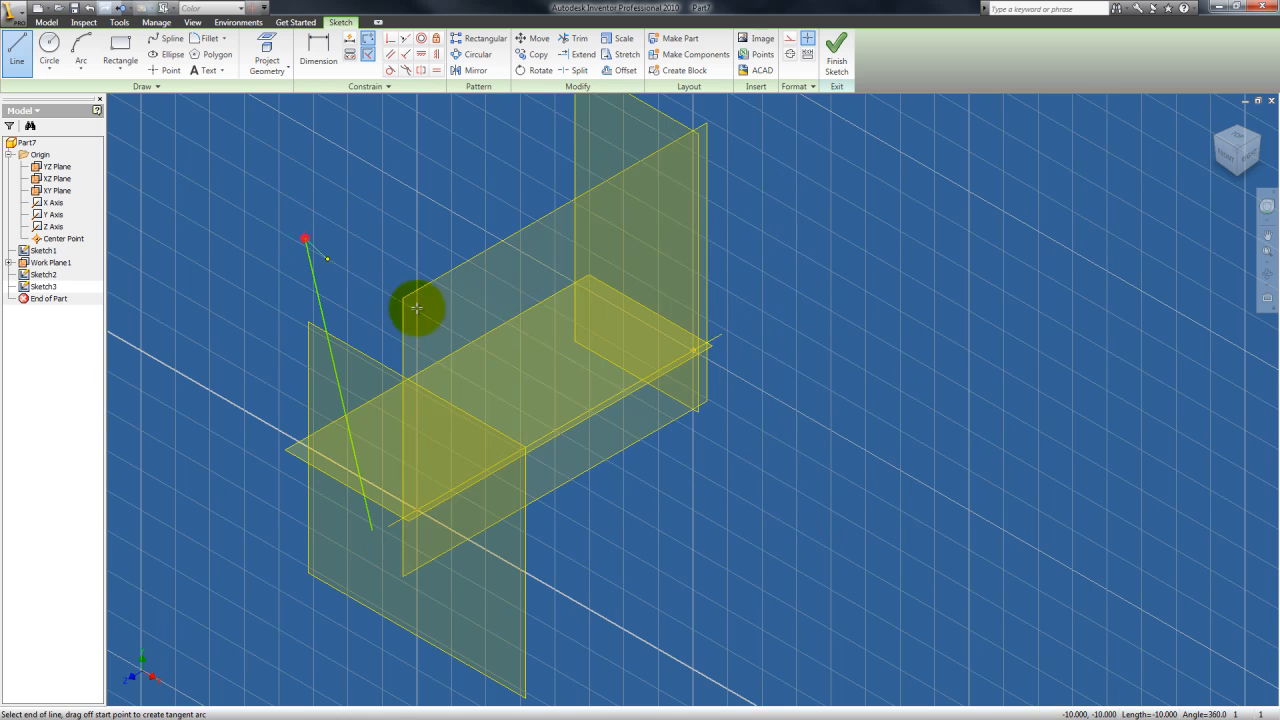
key(Escape)
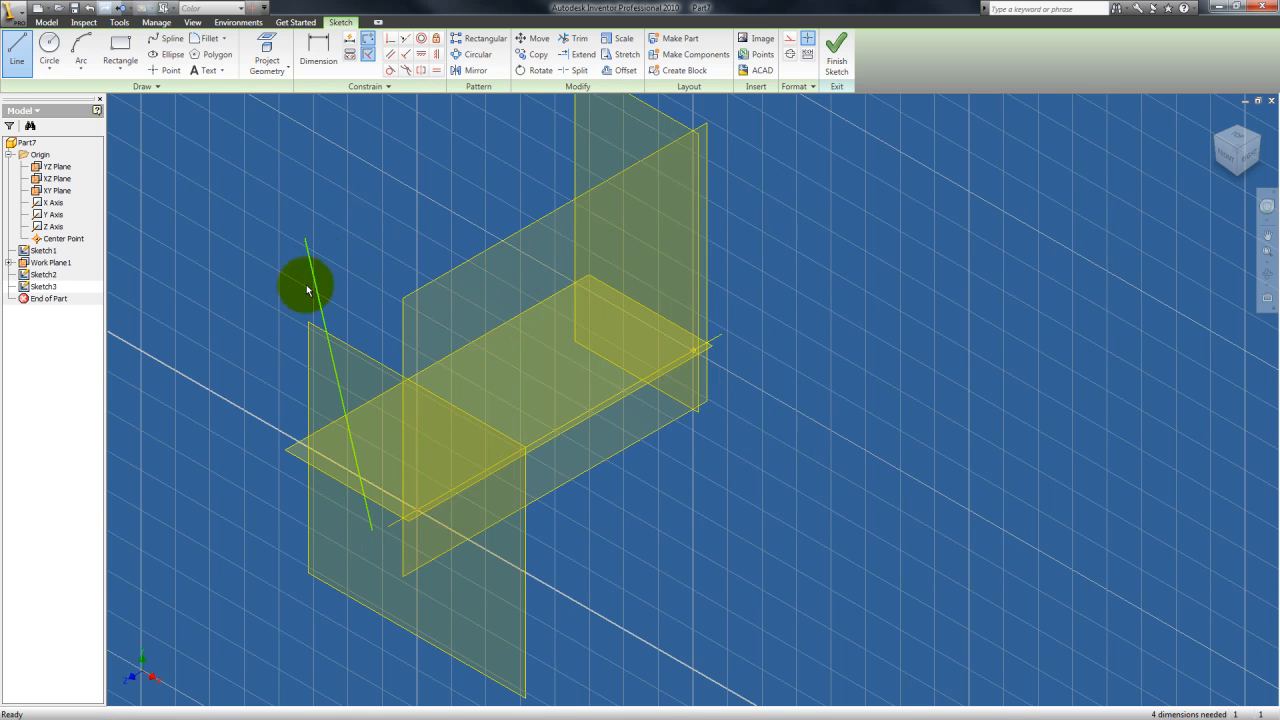
click(834, 52)
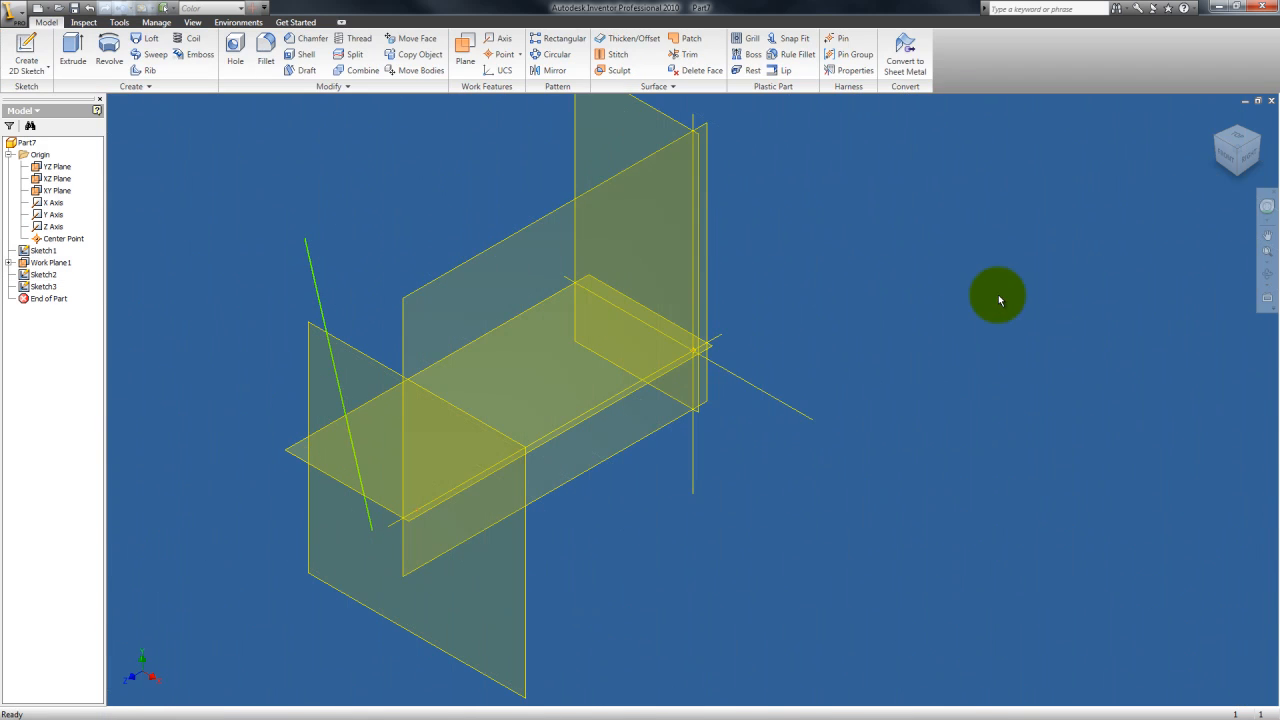
Create a work axis along the slanted sketch line.
click(1267, 273)
drag(749, 346, 583, 383)
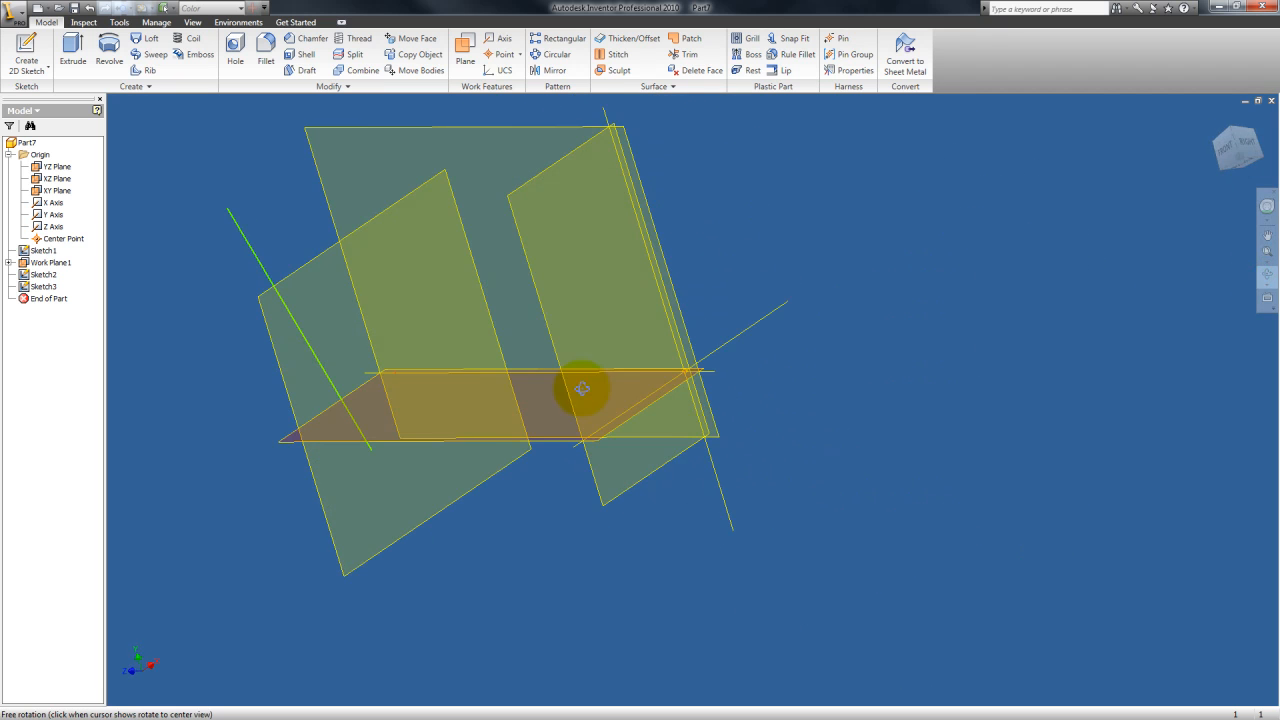
drag(1237, 137, 1230, 129)
click(1230, 131)
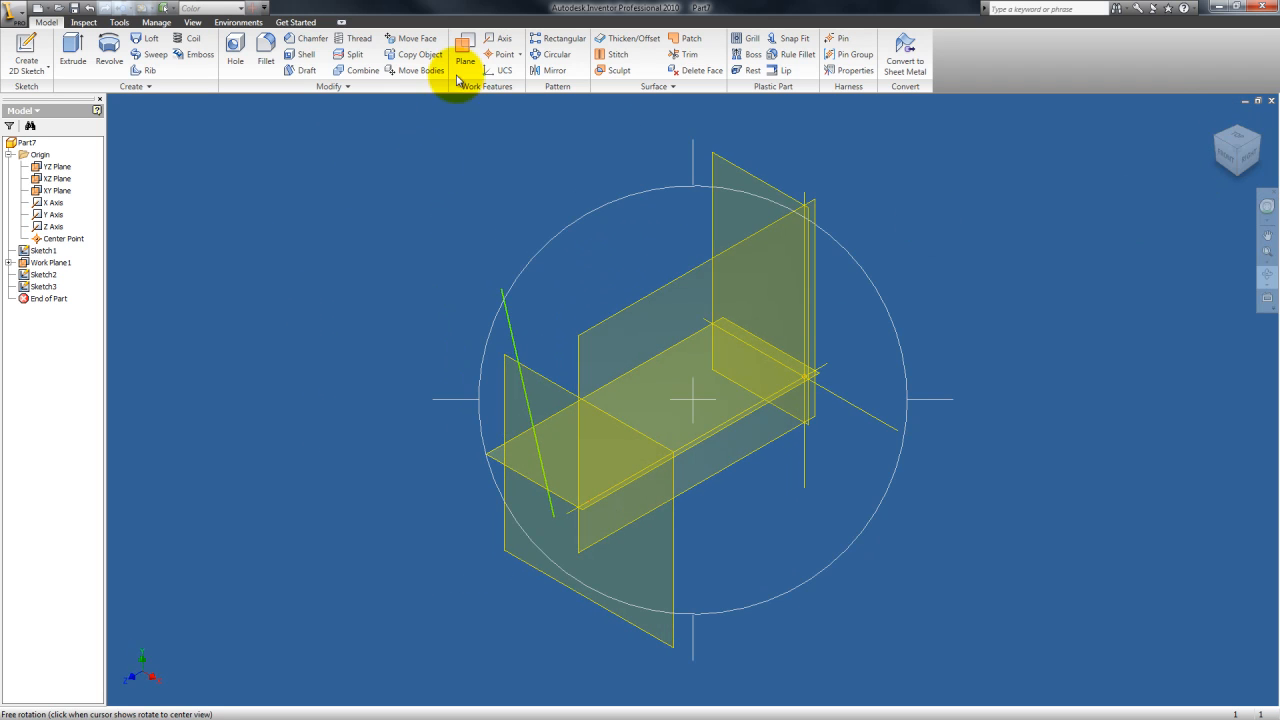
key(Escape)
click(498, 40)
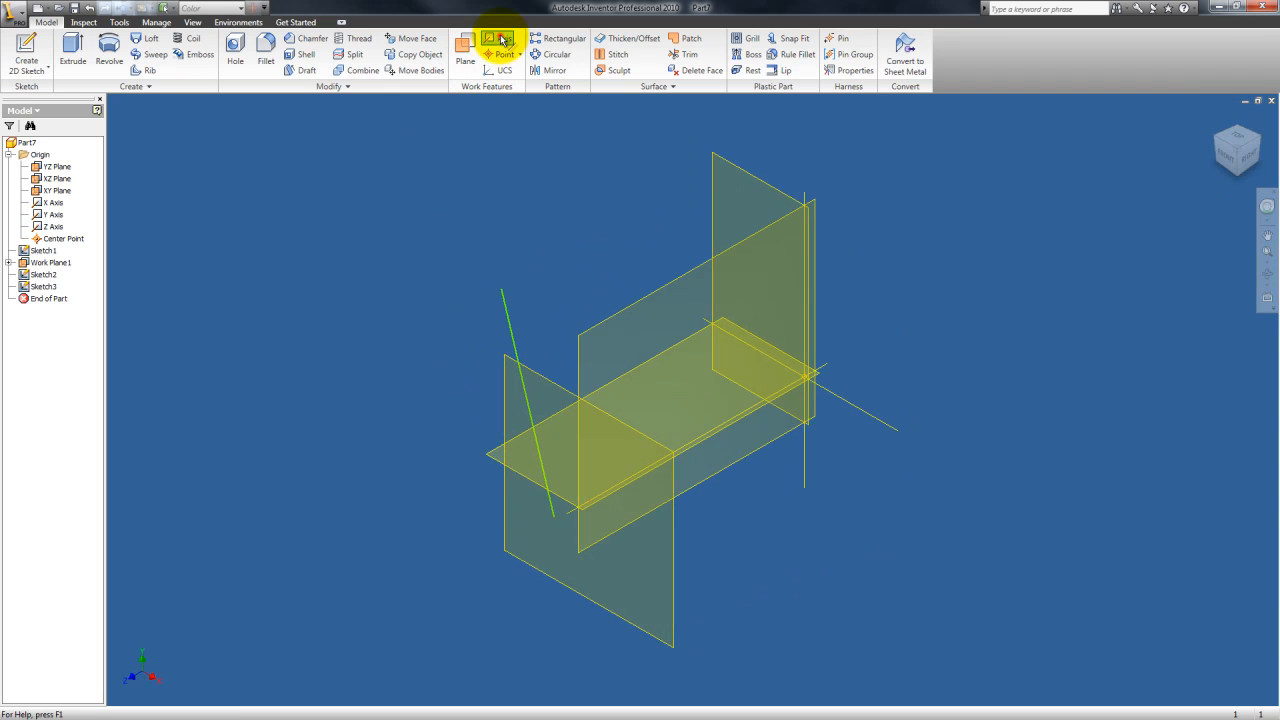
click(507, 319)
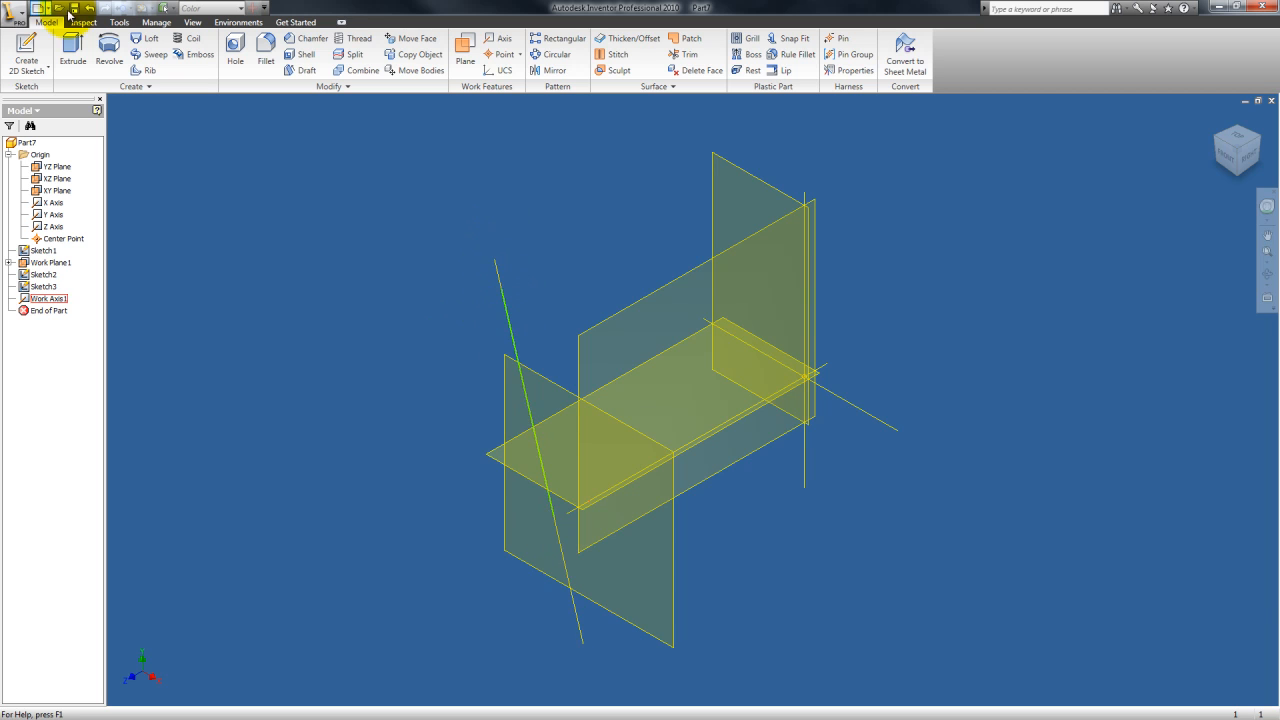
click(498, 280)
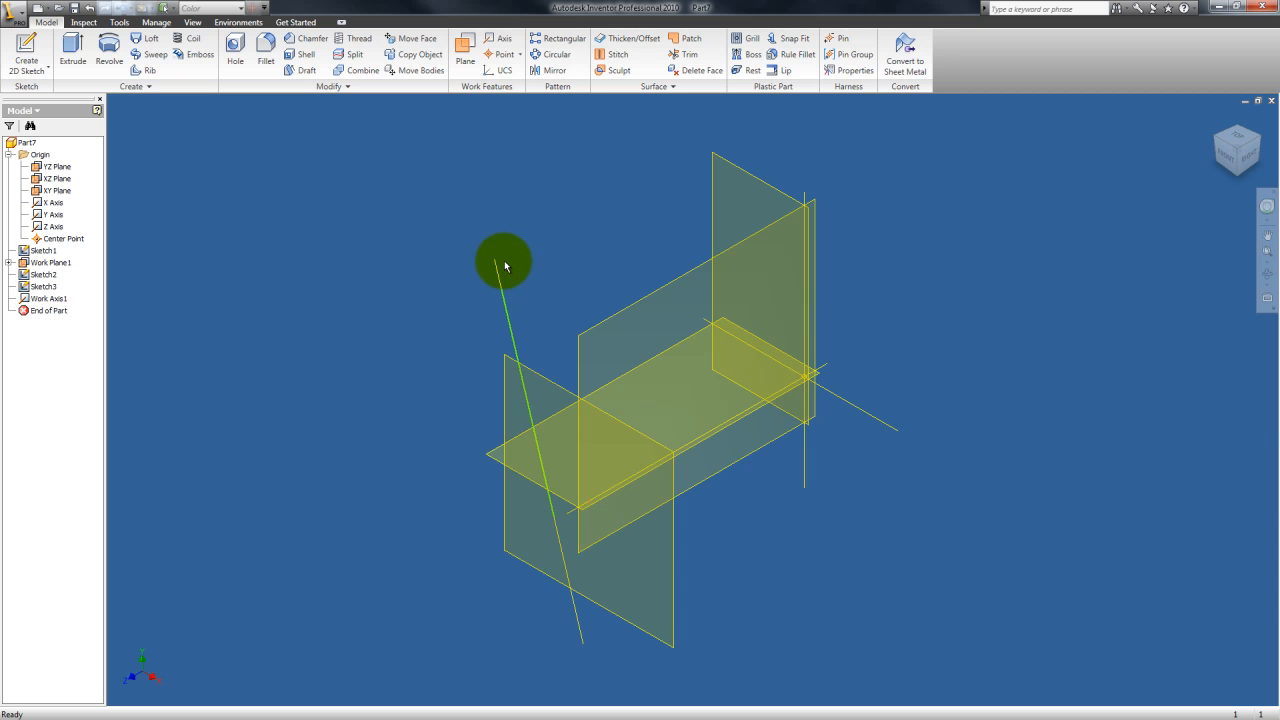
Create a work point at the upper endpoint of the slanted sketch line.
click(503, 55)
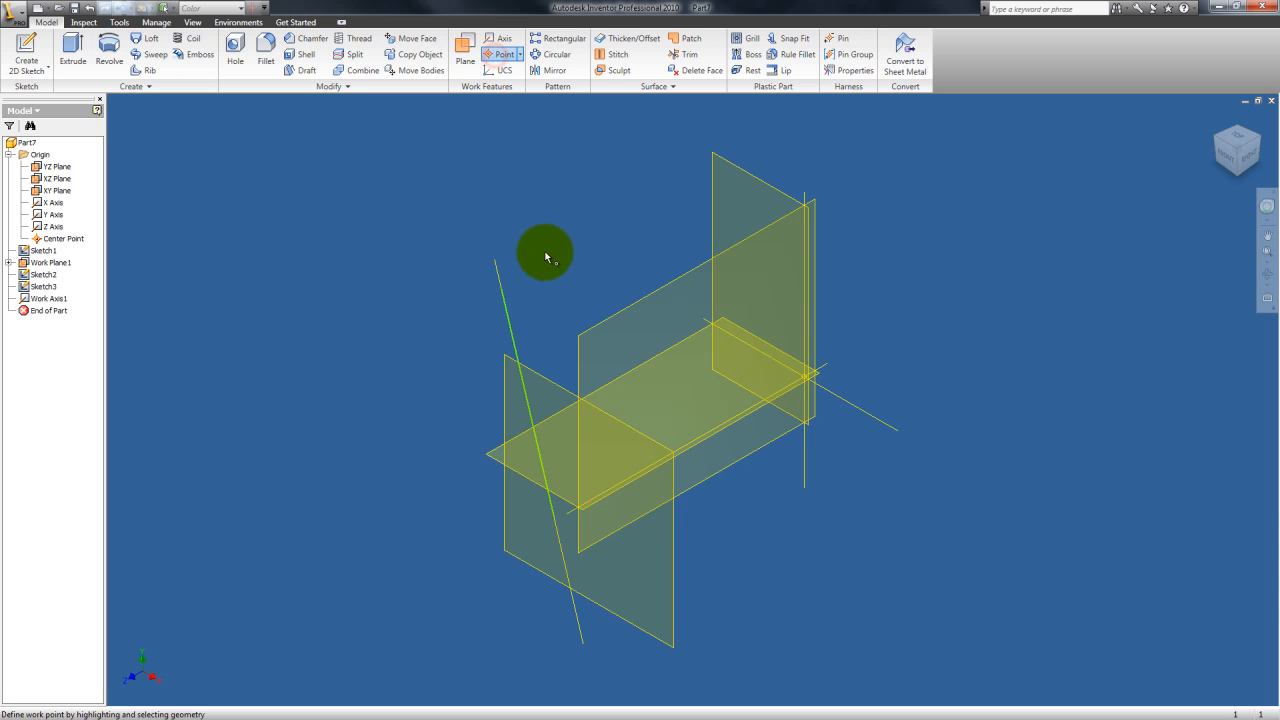
click(502, 290)
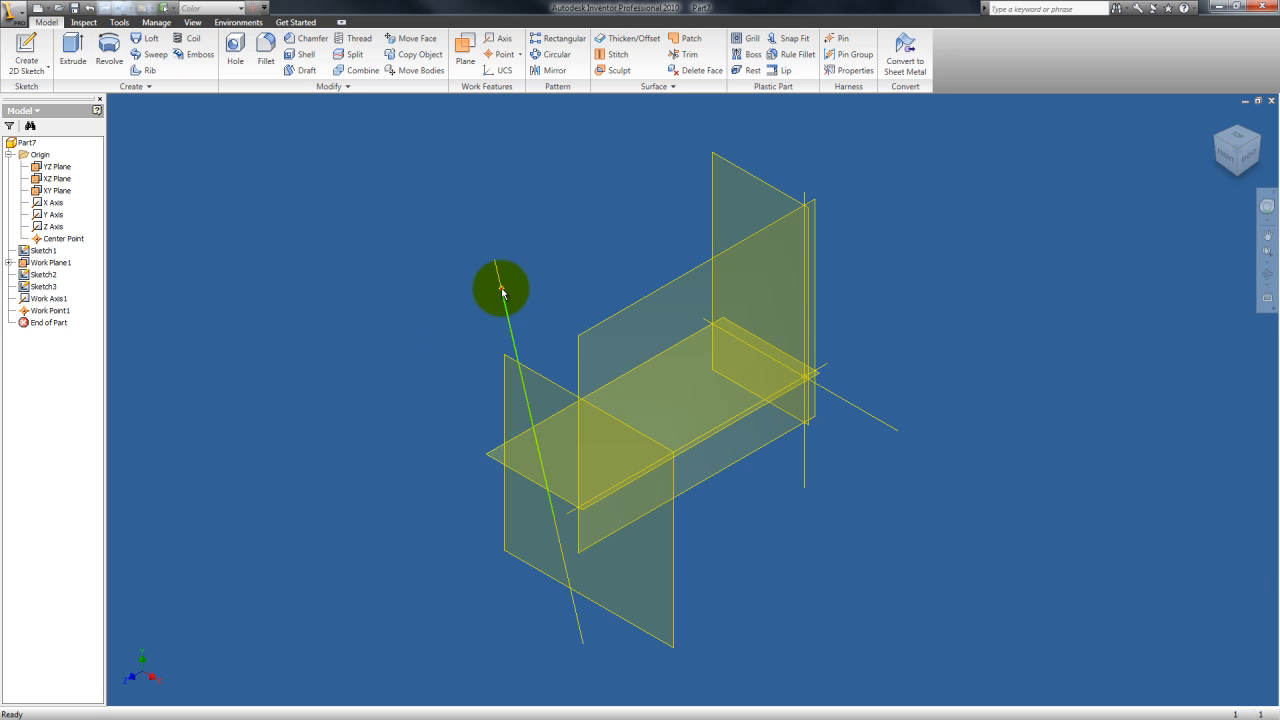
mouse_move(502, 291)
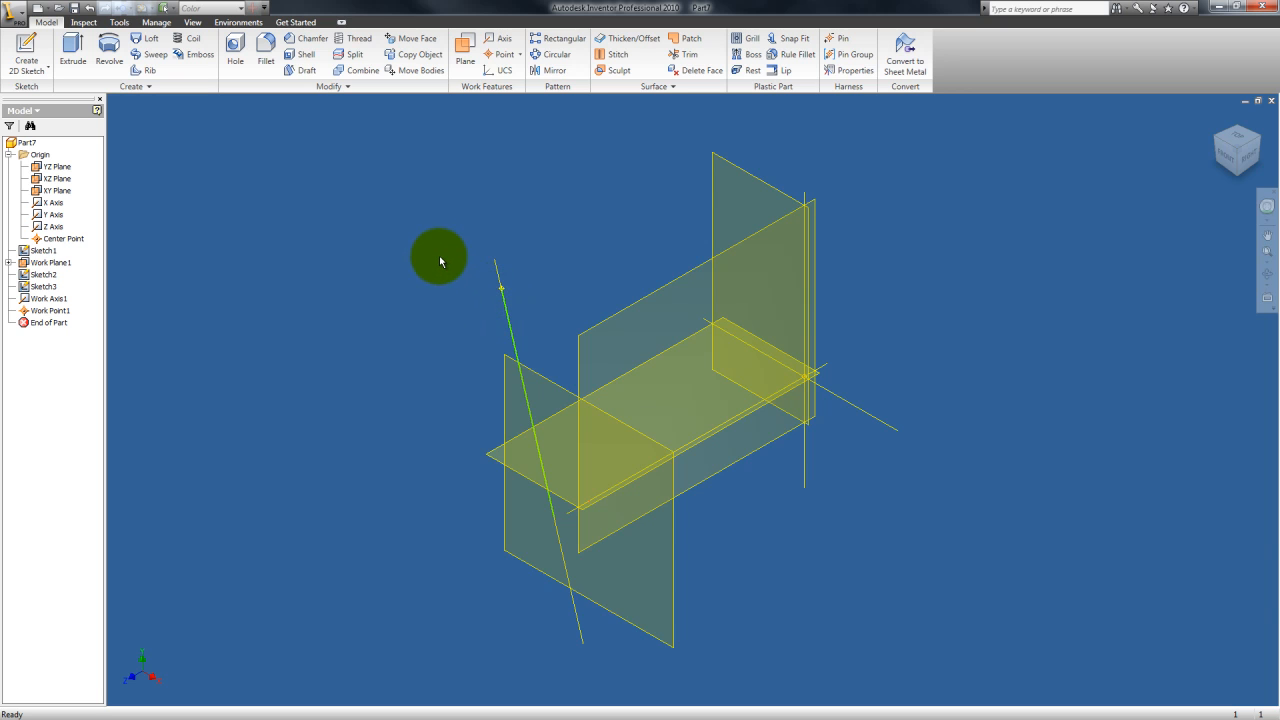
click(501, 281)
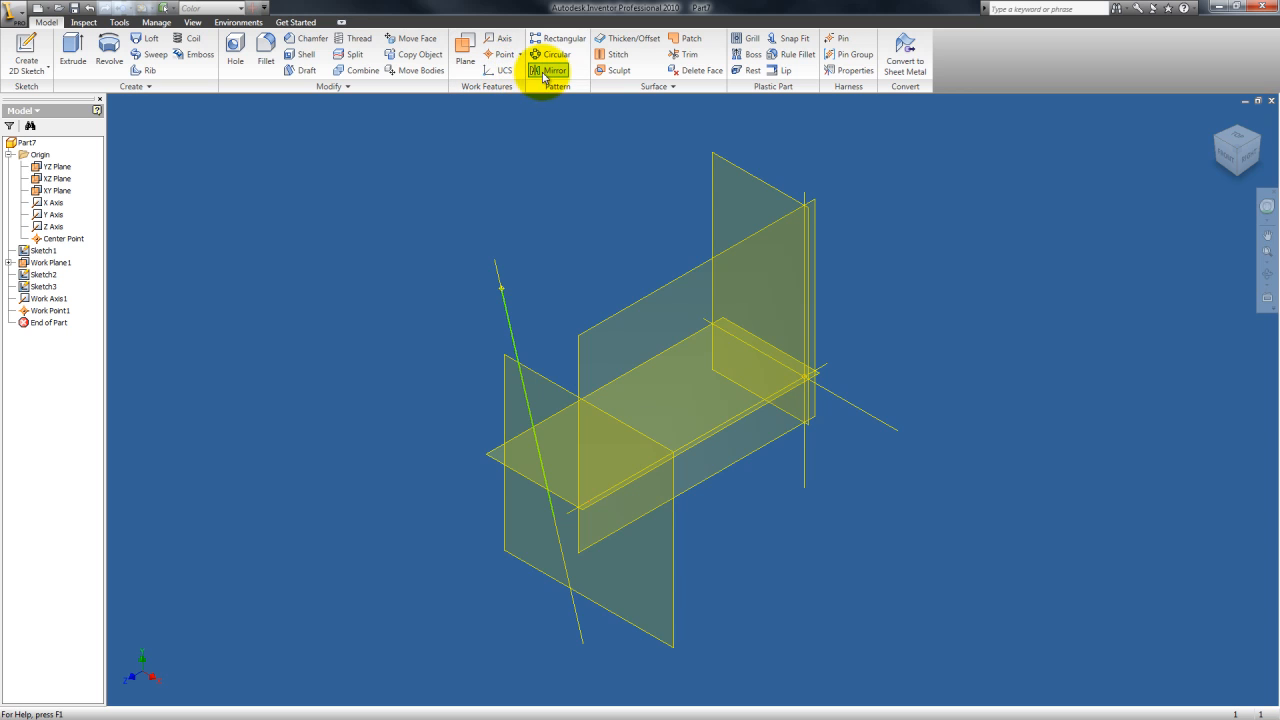
Start another 2D sketch on the offset work plane.
click(27, 50)
click(641, 433)
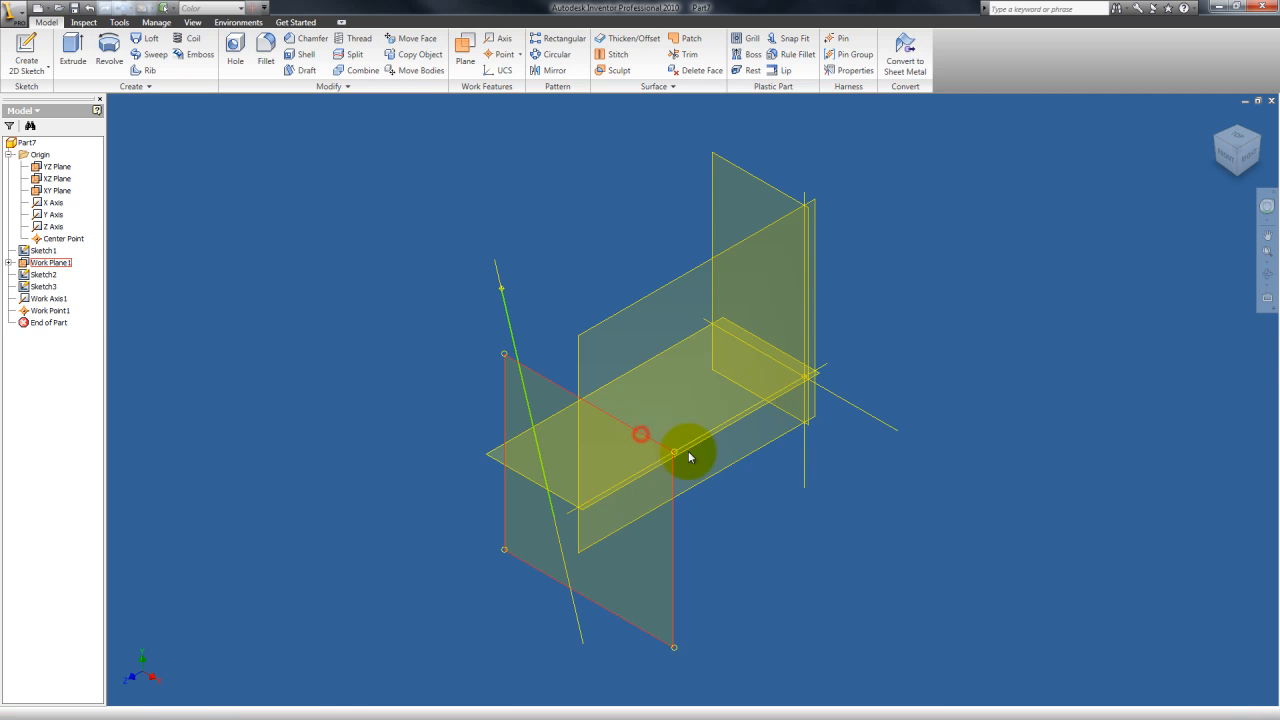
click(15, 53)
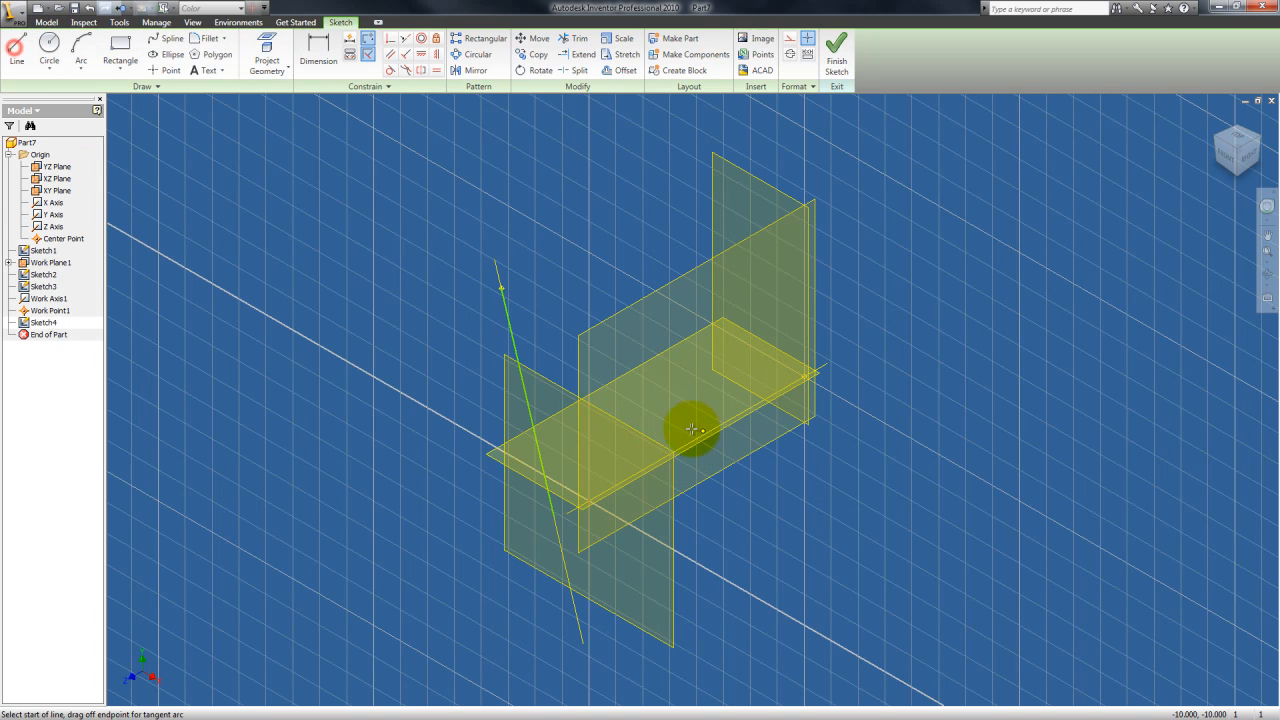
click(660, 606)
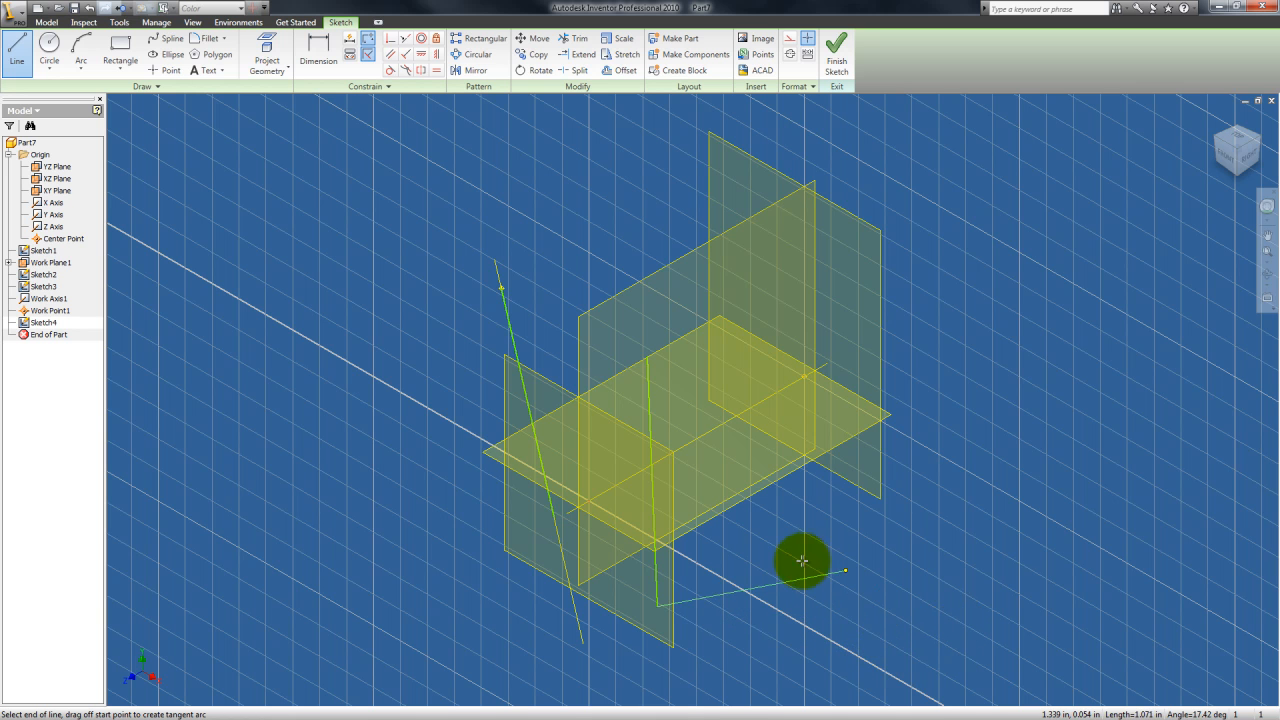
key(Escape)
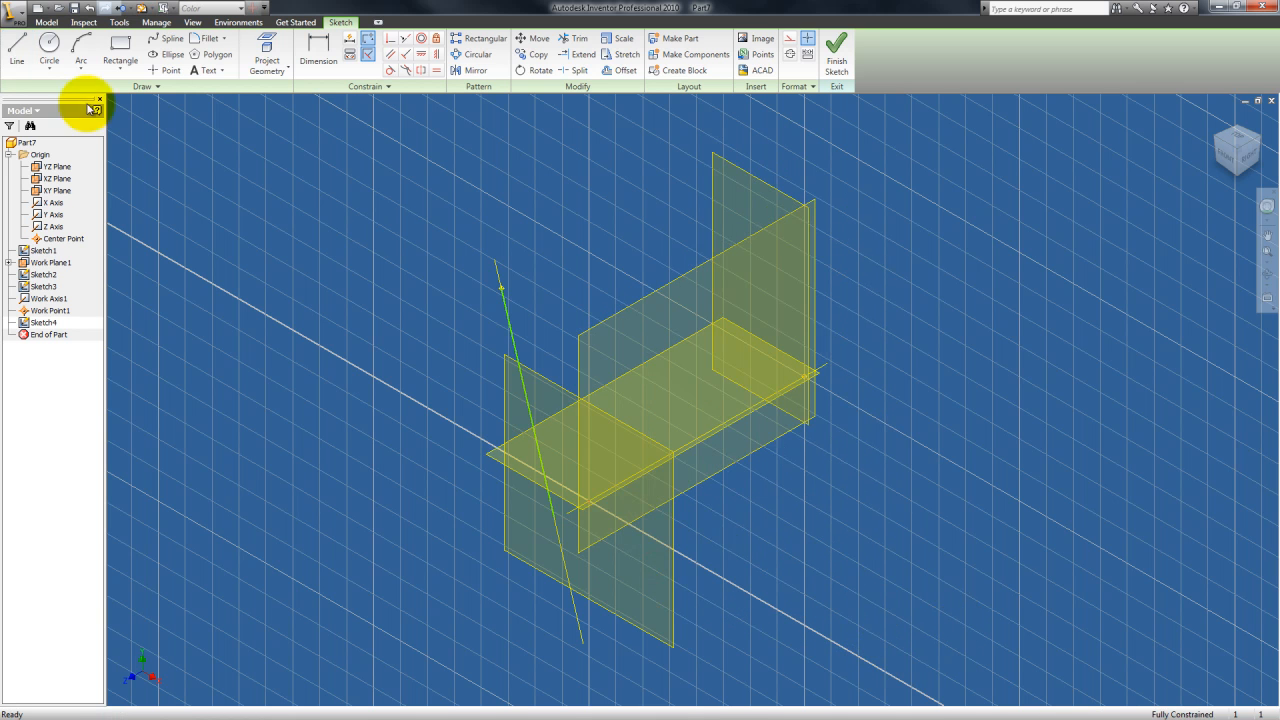
Sketch a two-point rectangle starting inside the offset work plane and extending beyond the plane's edge.
click(120, 46)
click(612, 429)
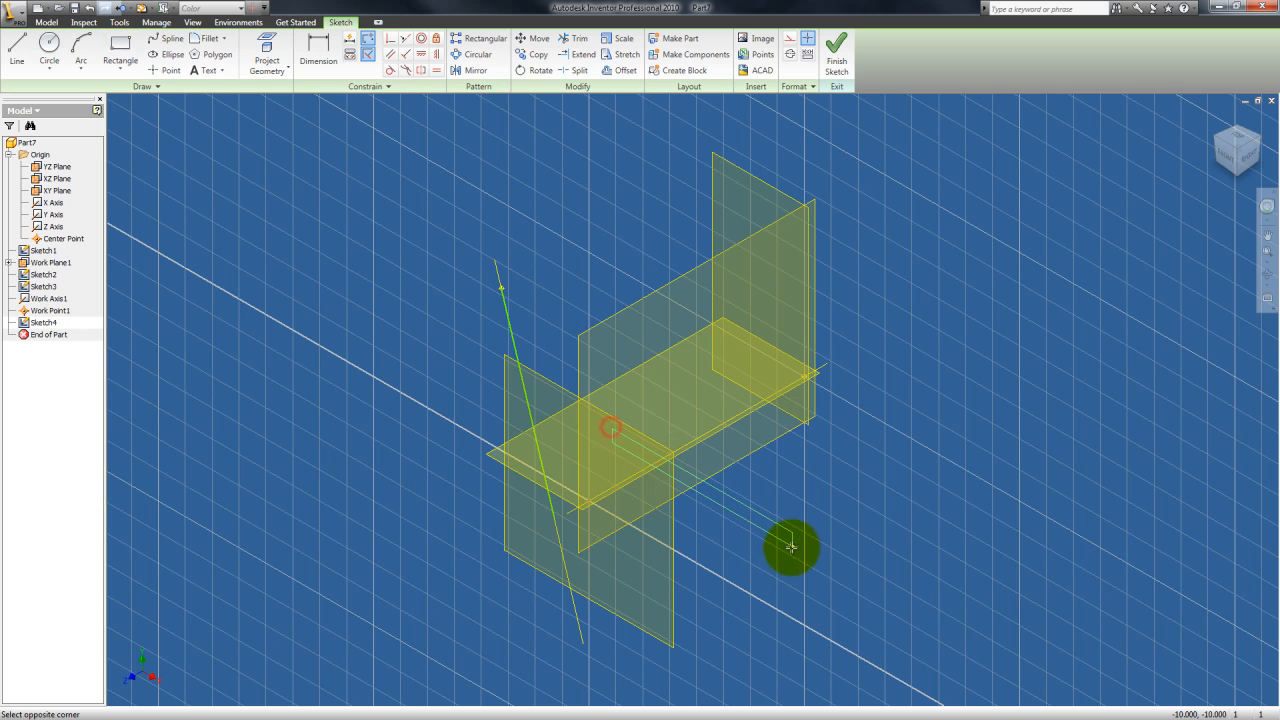
click(810, 662)
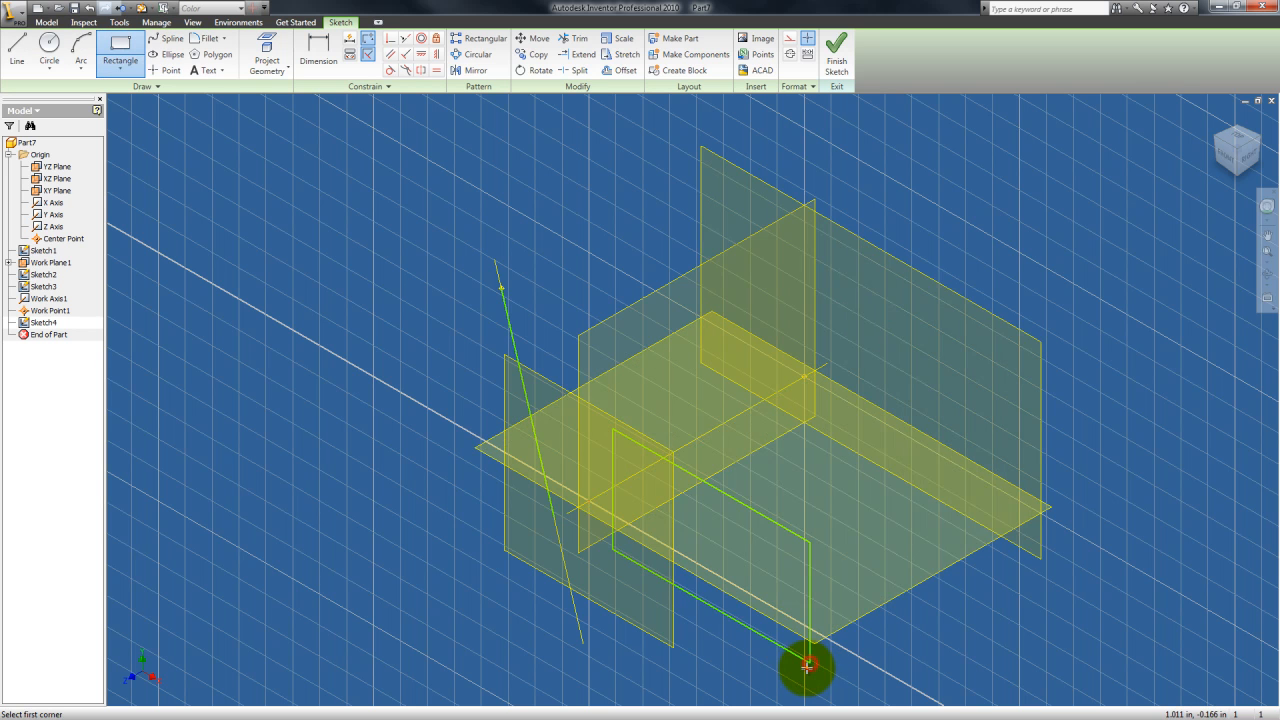
key(Escape)
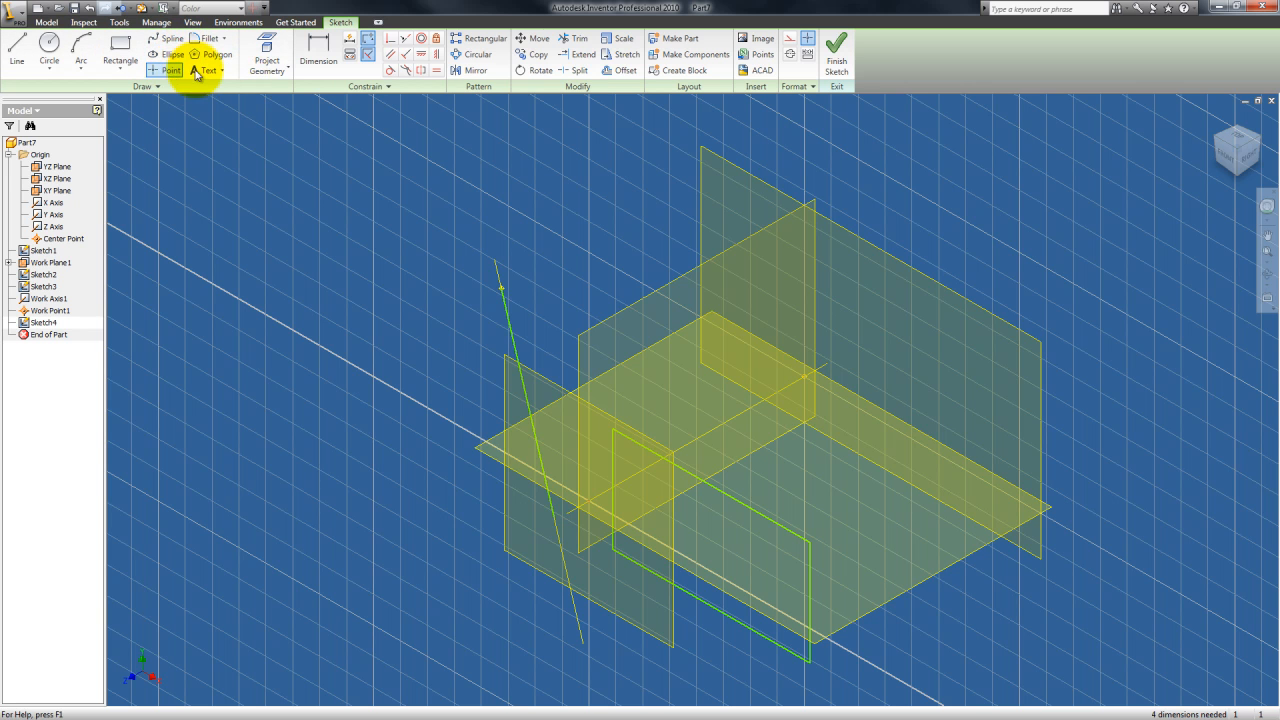
Rotate the whole rectangle freehand about a point inside it, allowing its constraints to be removed, and finish the sketch.
click(530, 72)
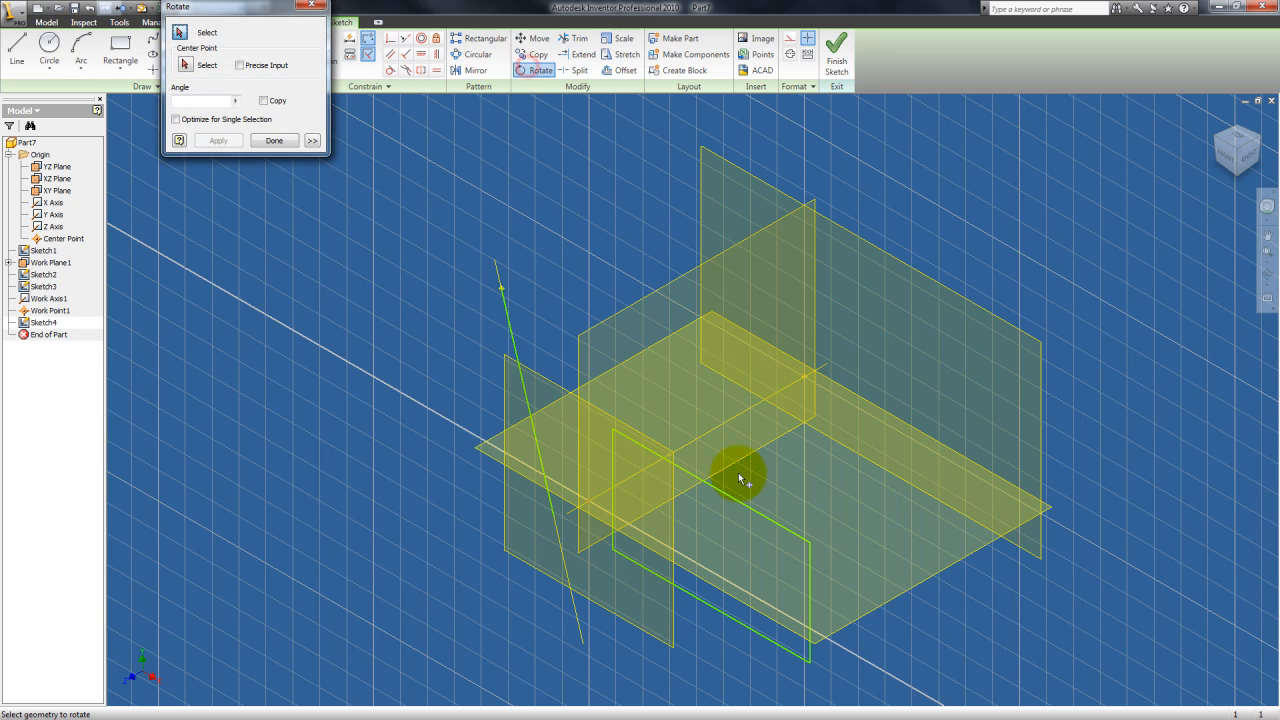
click(733, 498)
drag(843, 687, 602, 407)
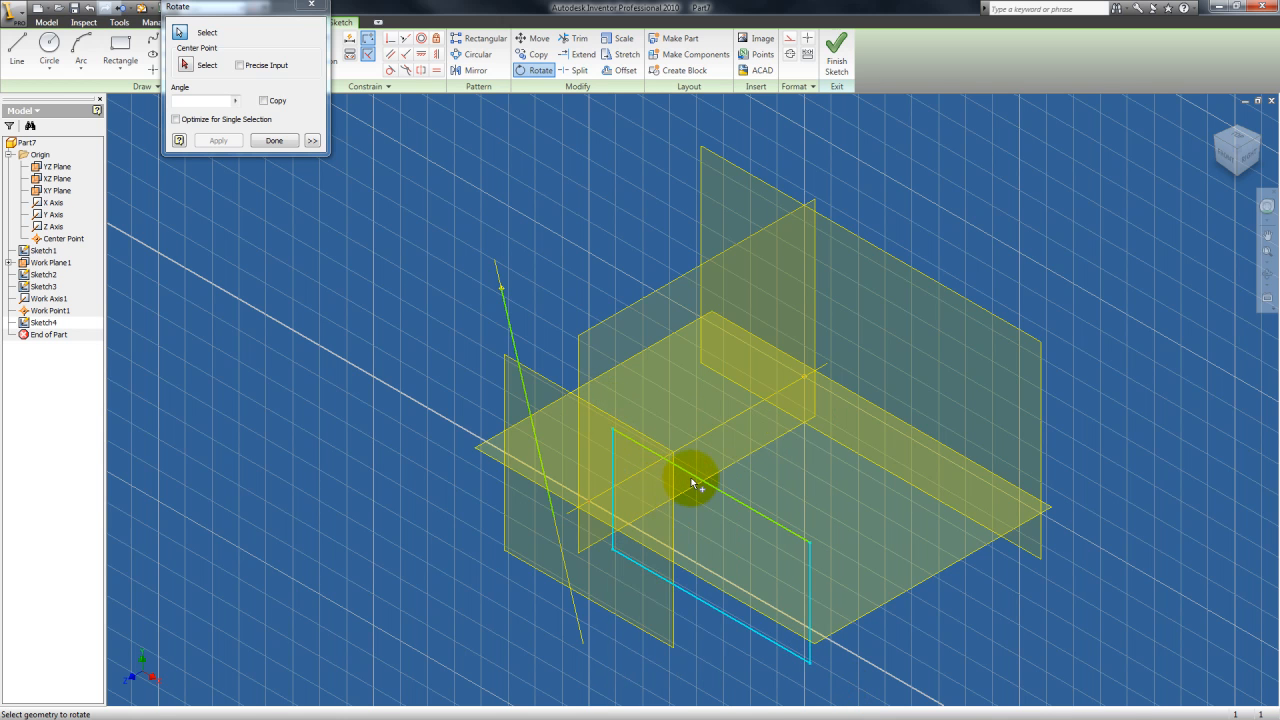
click(184, 66)
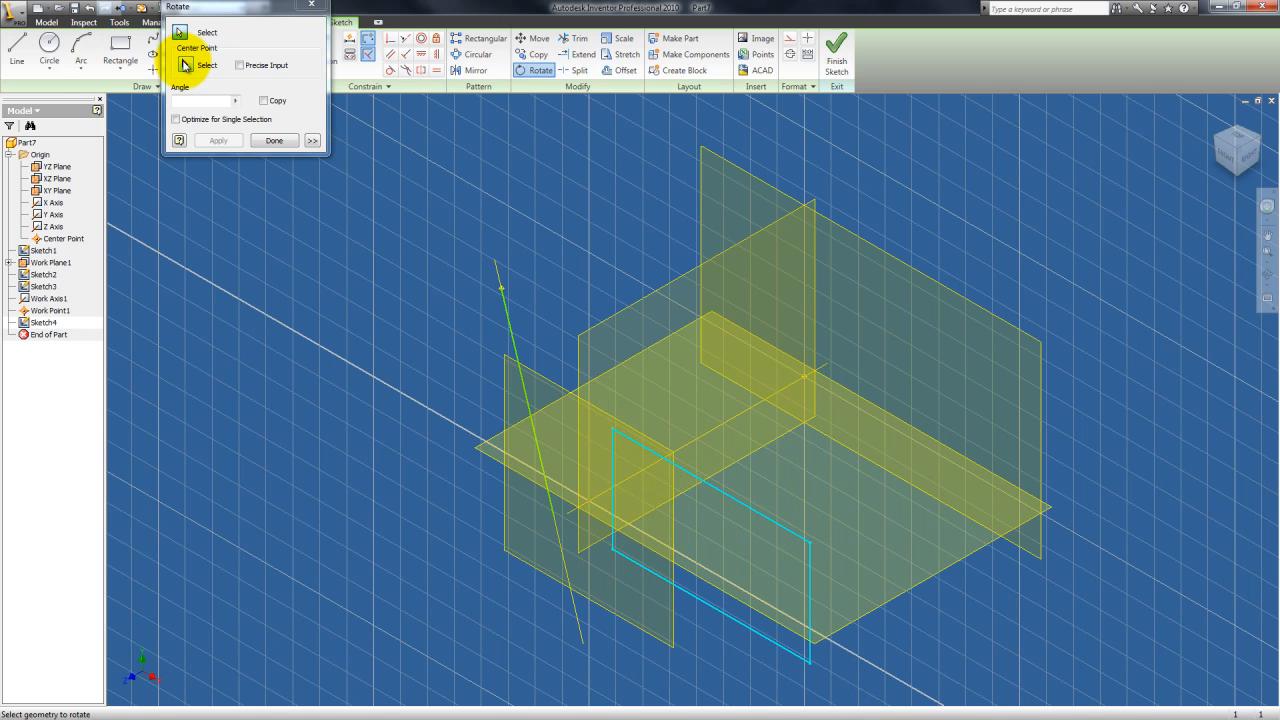
click(681, 527)
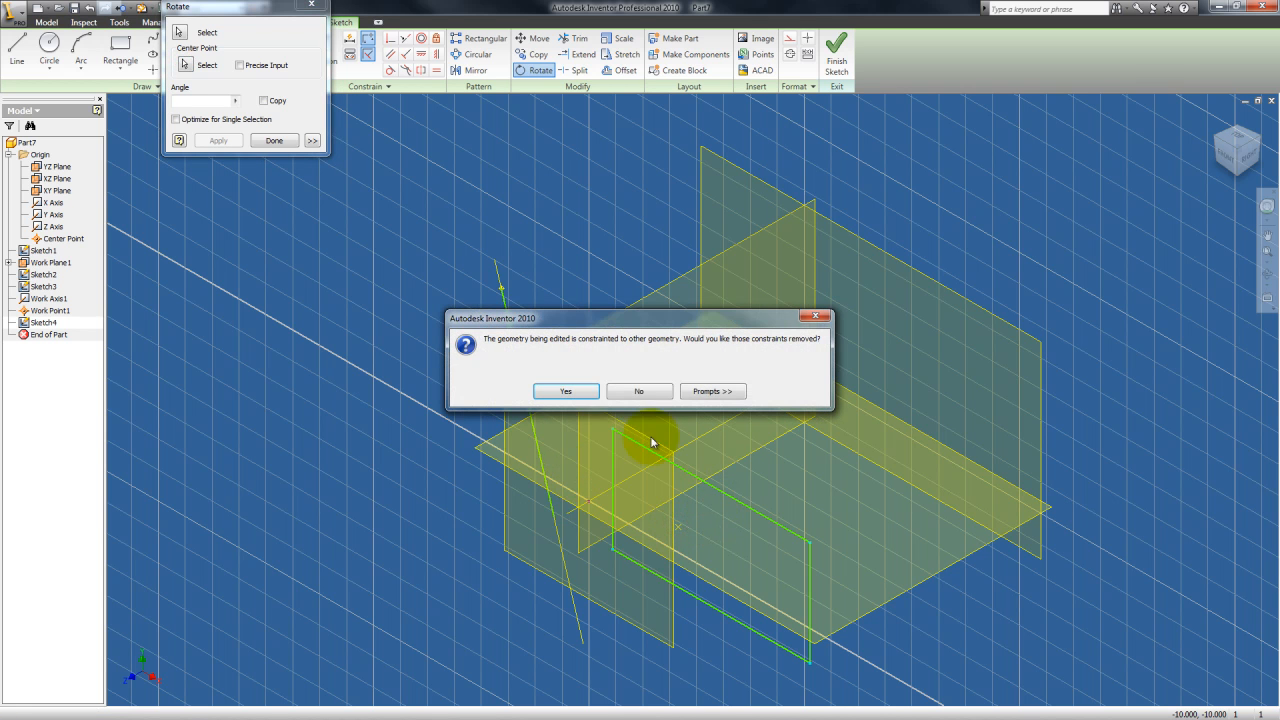
click(583, 393)
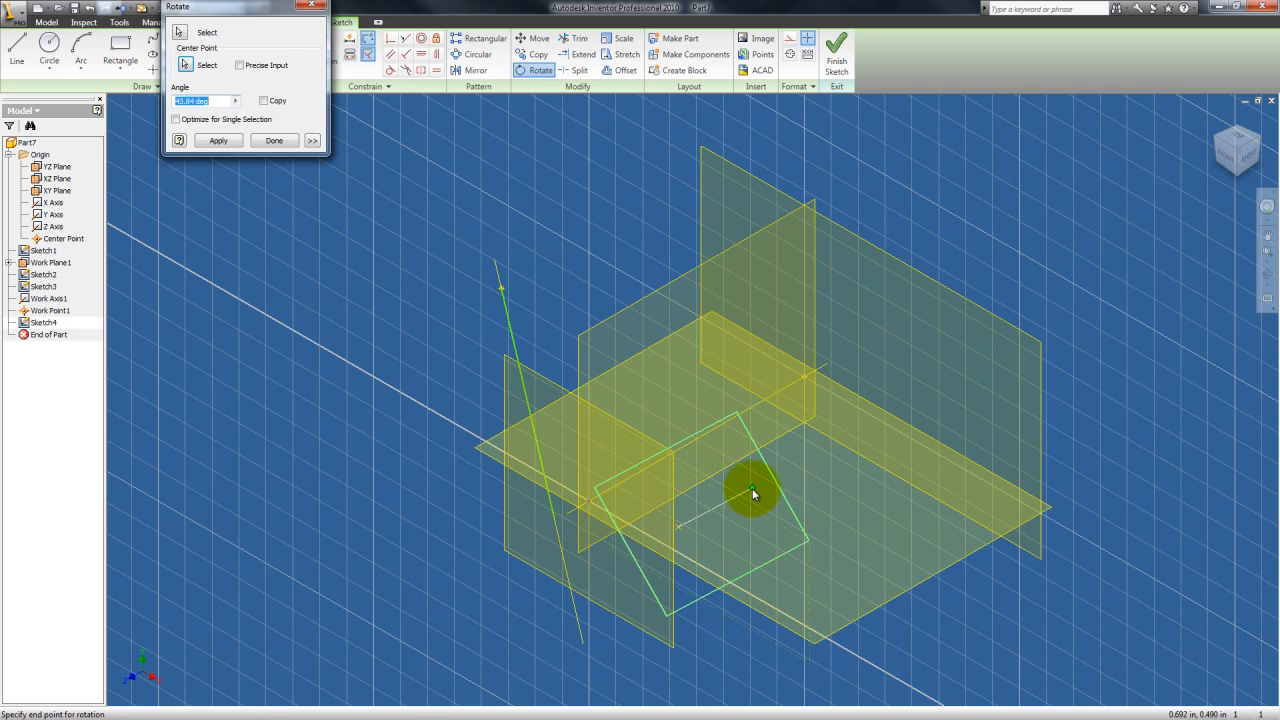
click(752, 488)
middle_drag(814, 457, 765, 428)
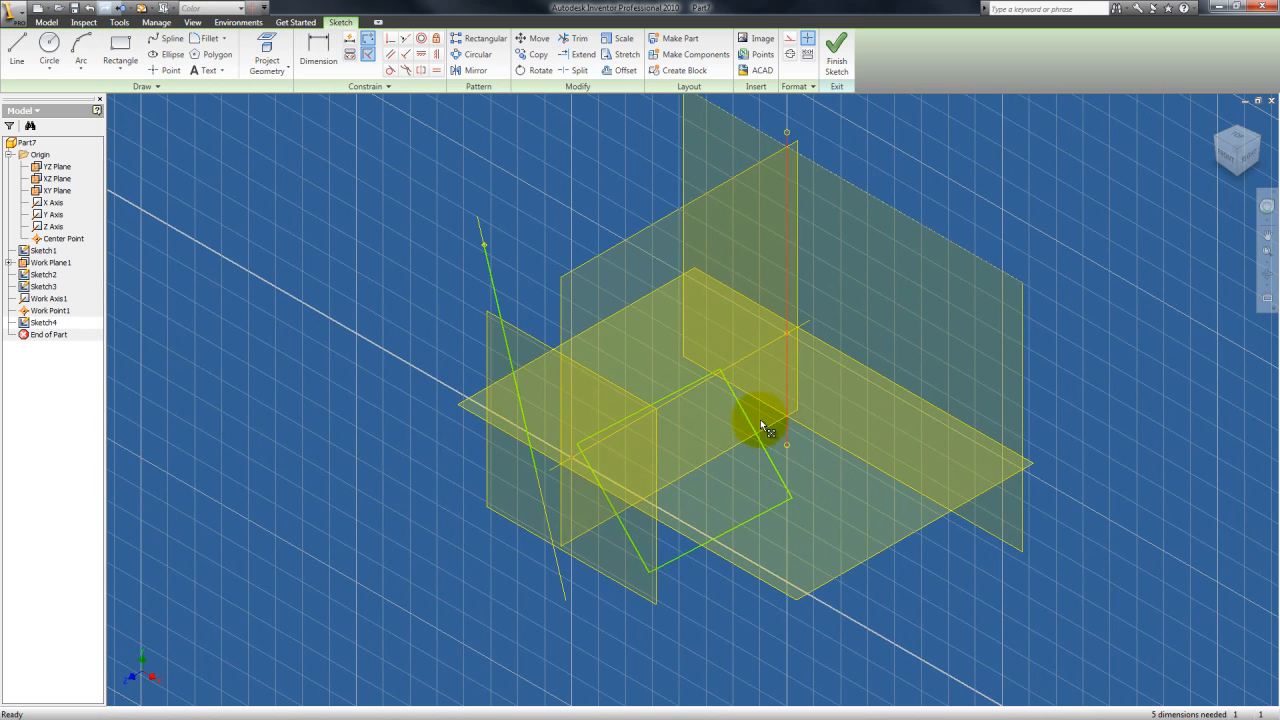
click(520, 398)
click(836, 48)
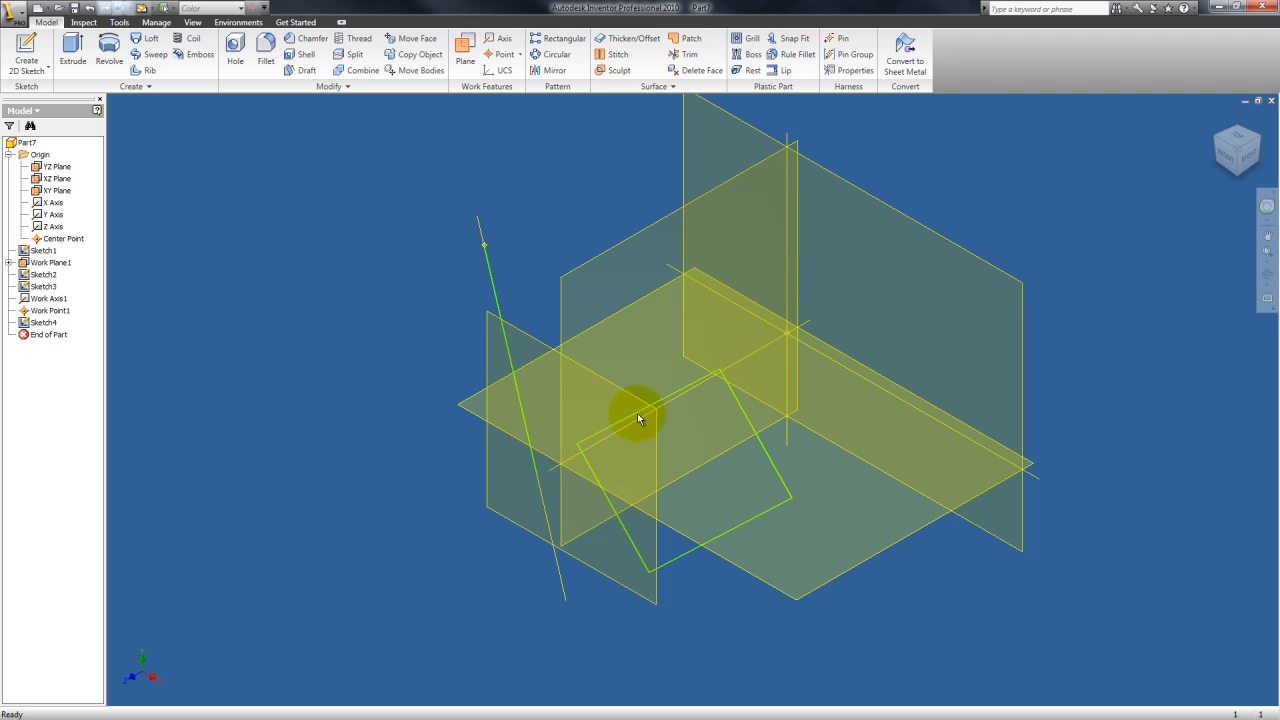
click(1266, 272)
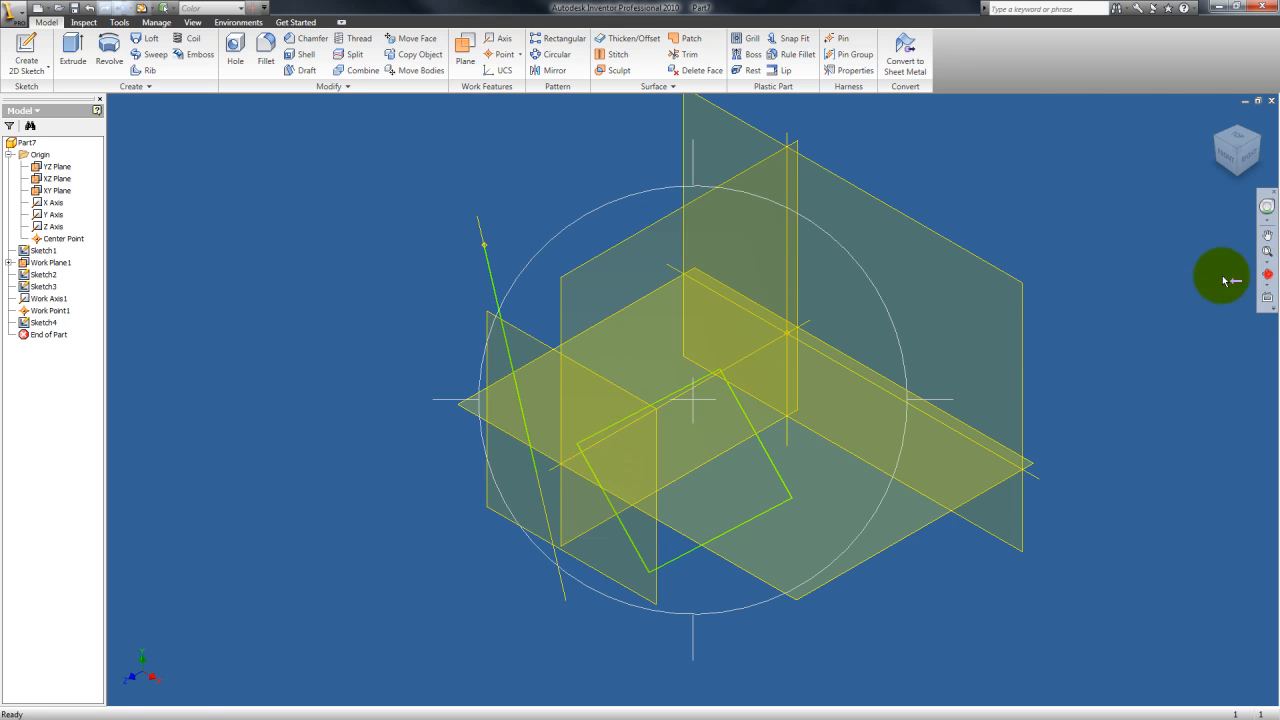
mouse_move(631, 486)
mouse_down()
mouse_move(646, 471)
mouse_move(686, 514)
mouse_move(692, 547)
mouse_move(660, 546)
mouse_move(640, 520)
mouse_move(646, 491)
mouse_move(652, 506)
mouse_up()
key(Escape)
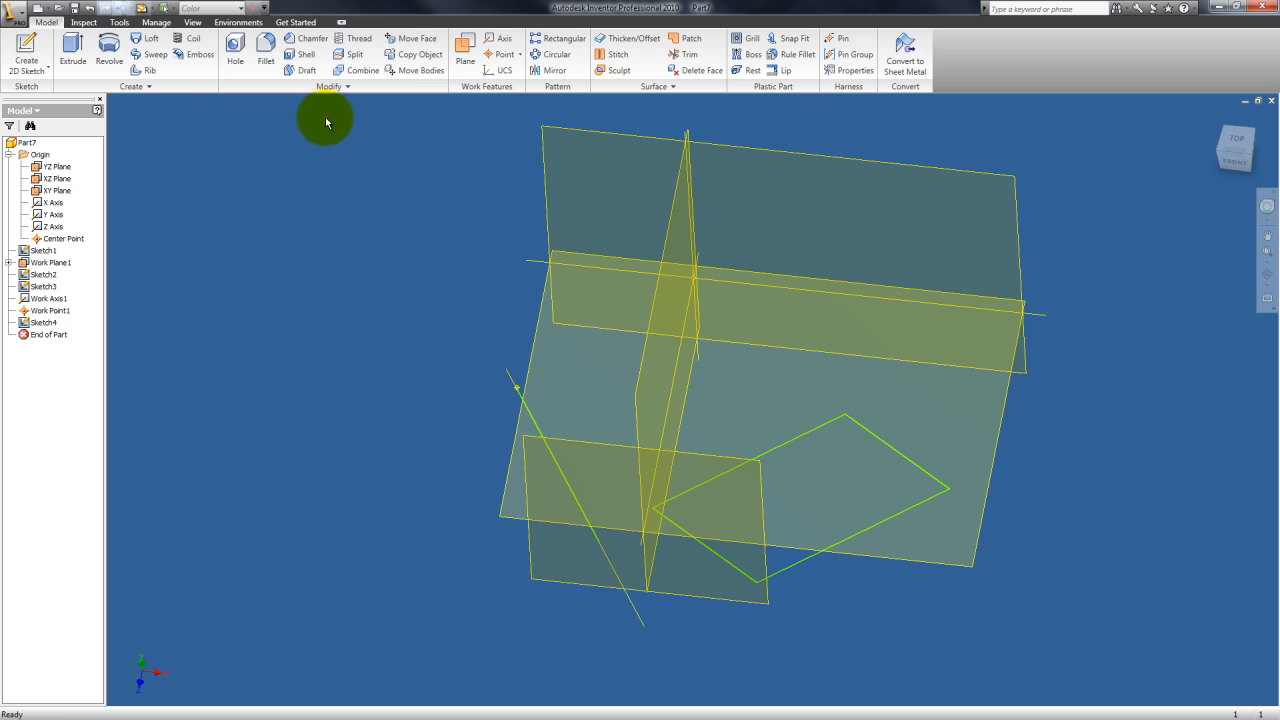
click(490, 68)
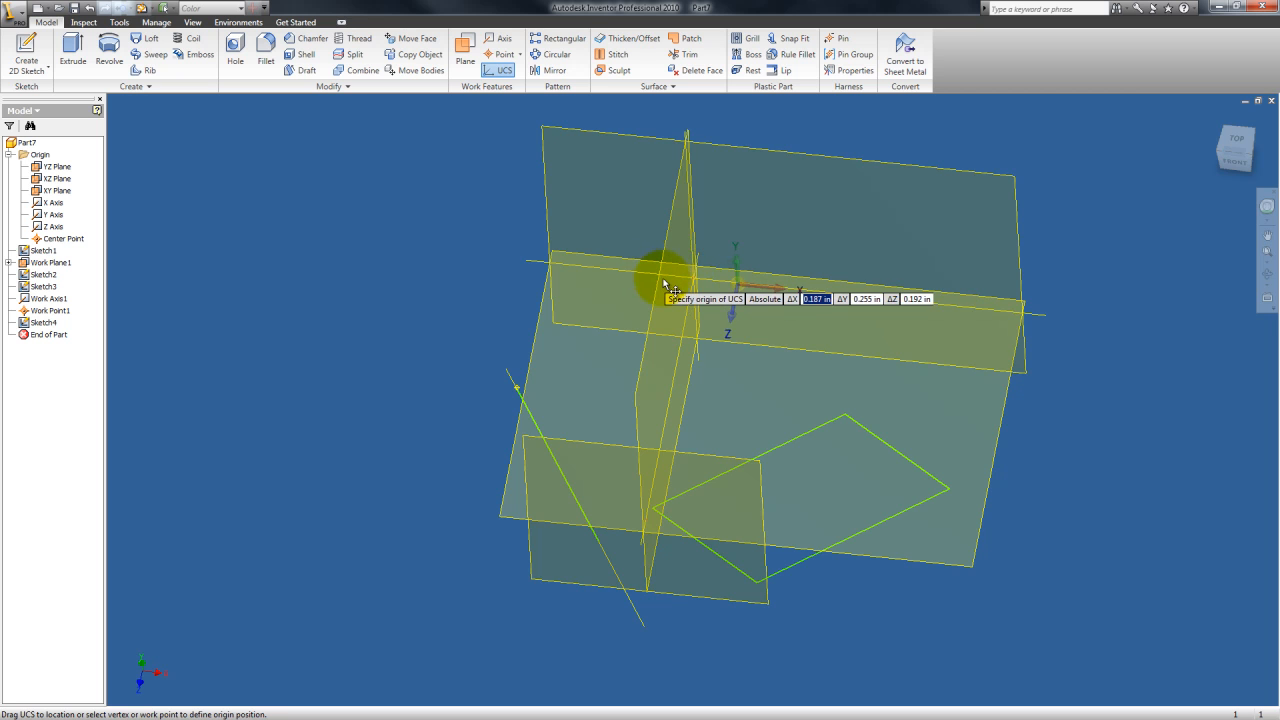
click(759, 586)
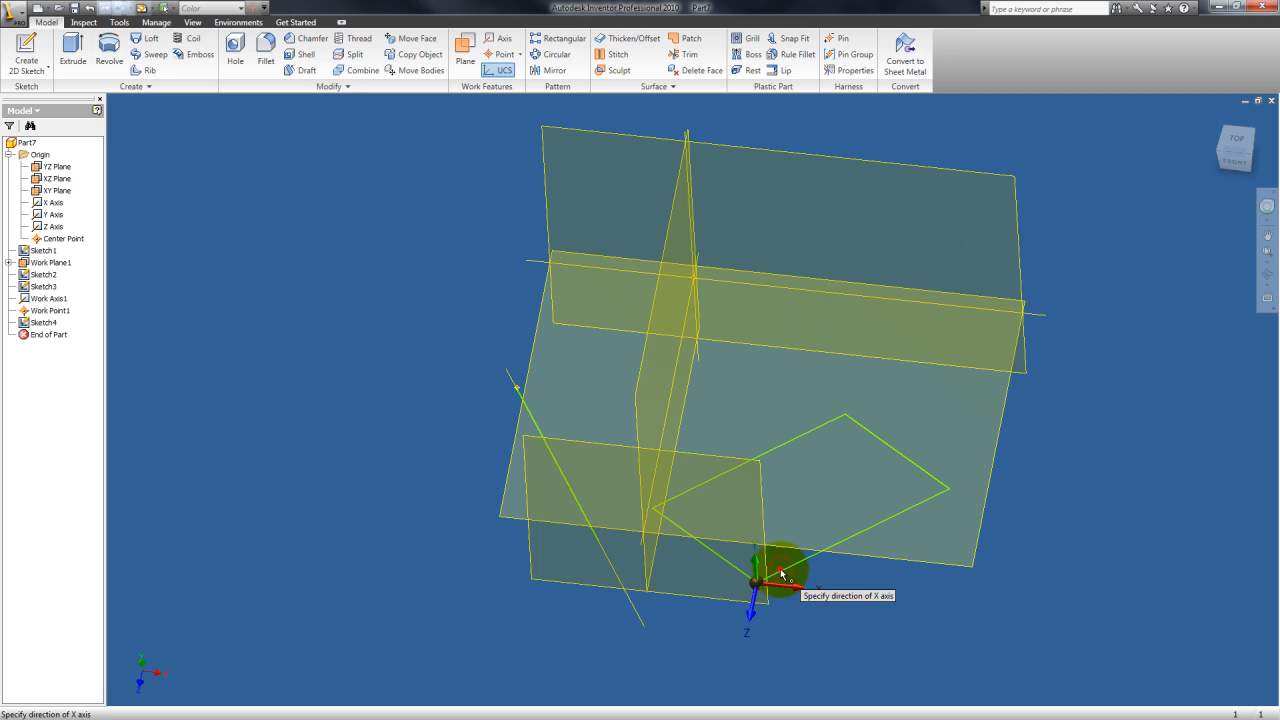
key(Escape)
Create work axes along the two edges of the rotated rectangle that meet at its lowest corner.
click(499, 39)
click(857, 534)
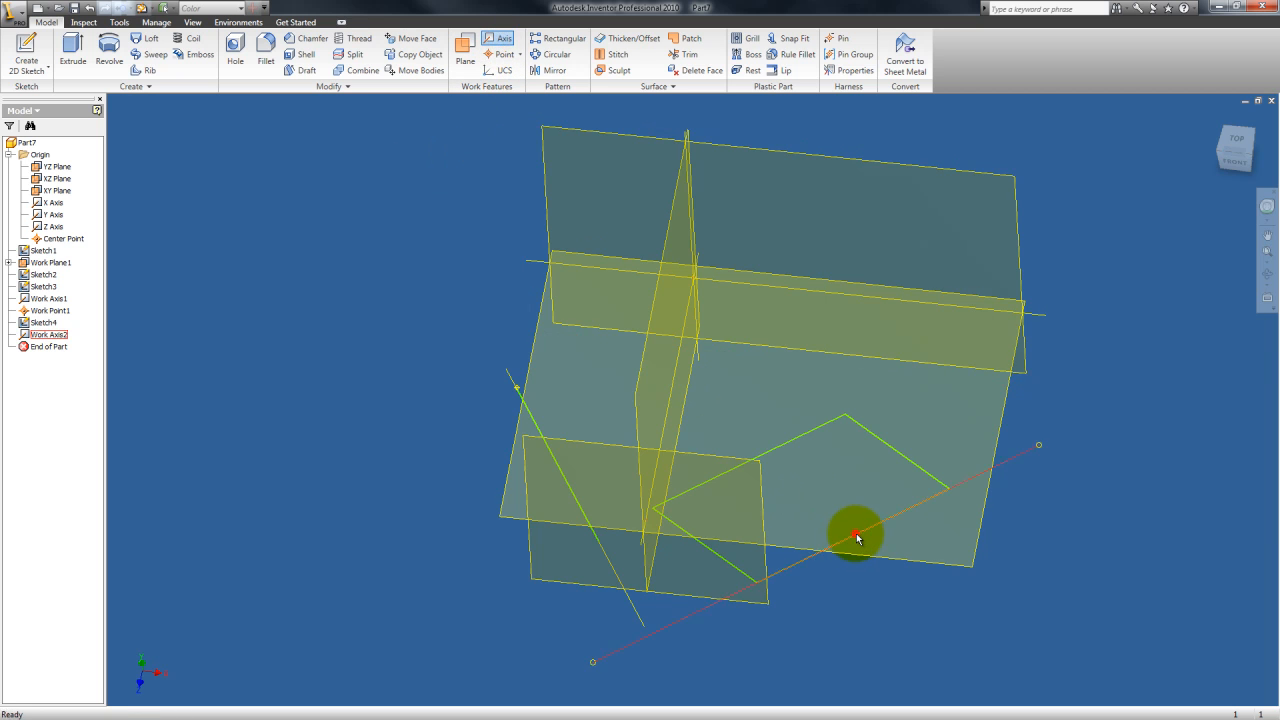
click(745, 577)
click(503, 40)
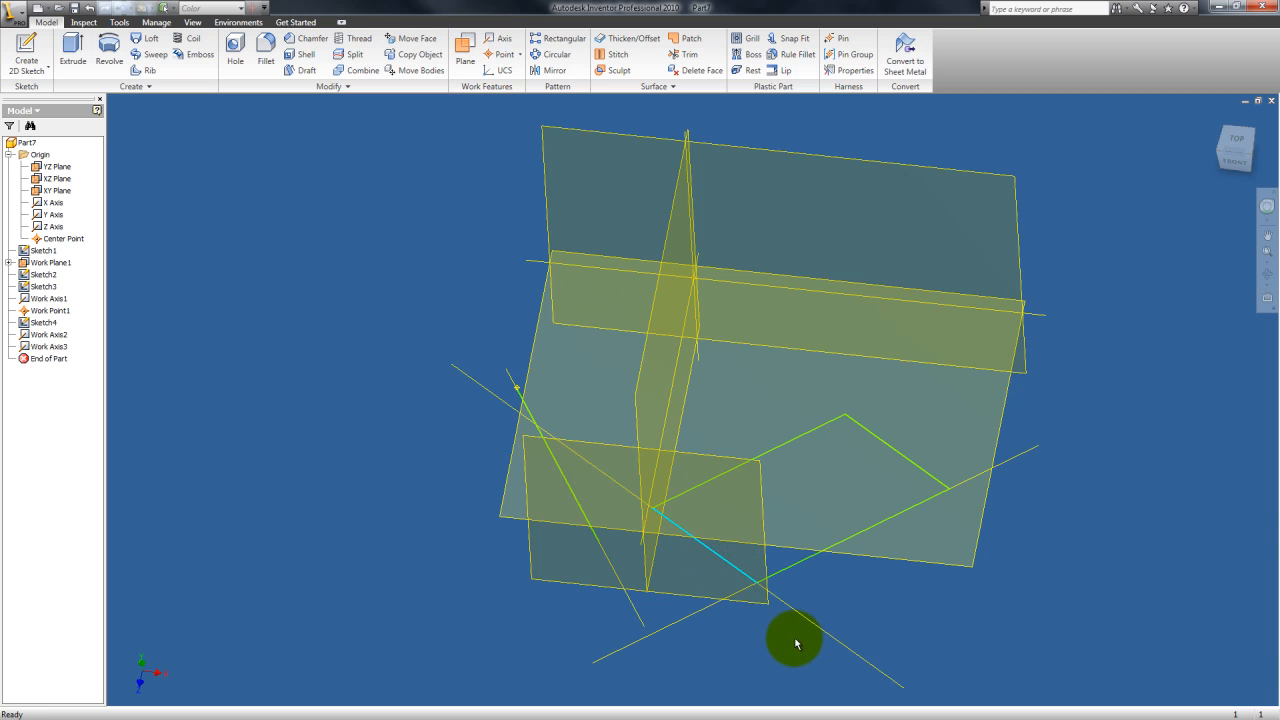
click(497, 70)
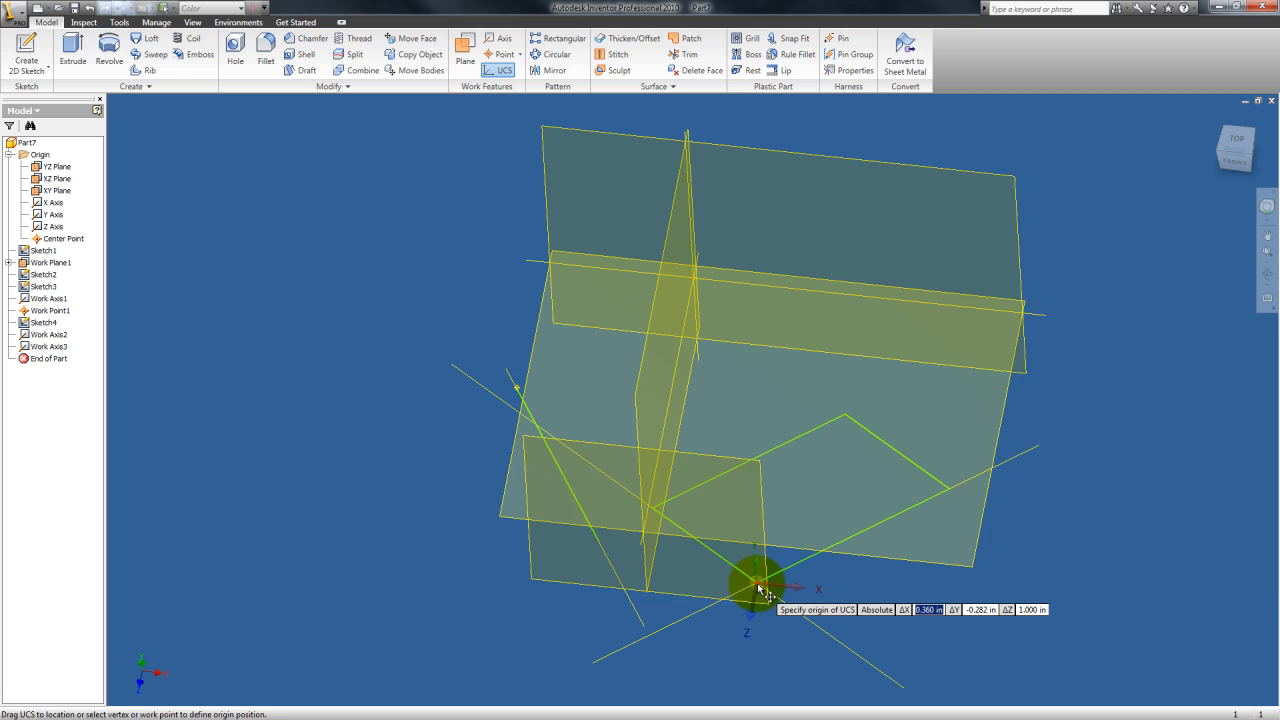
click(759, 588)
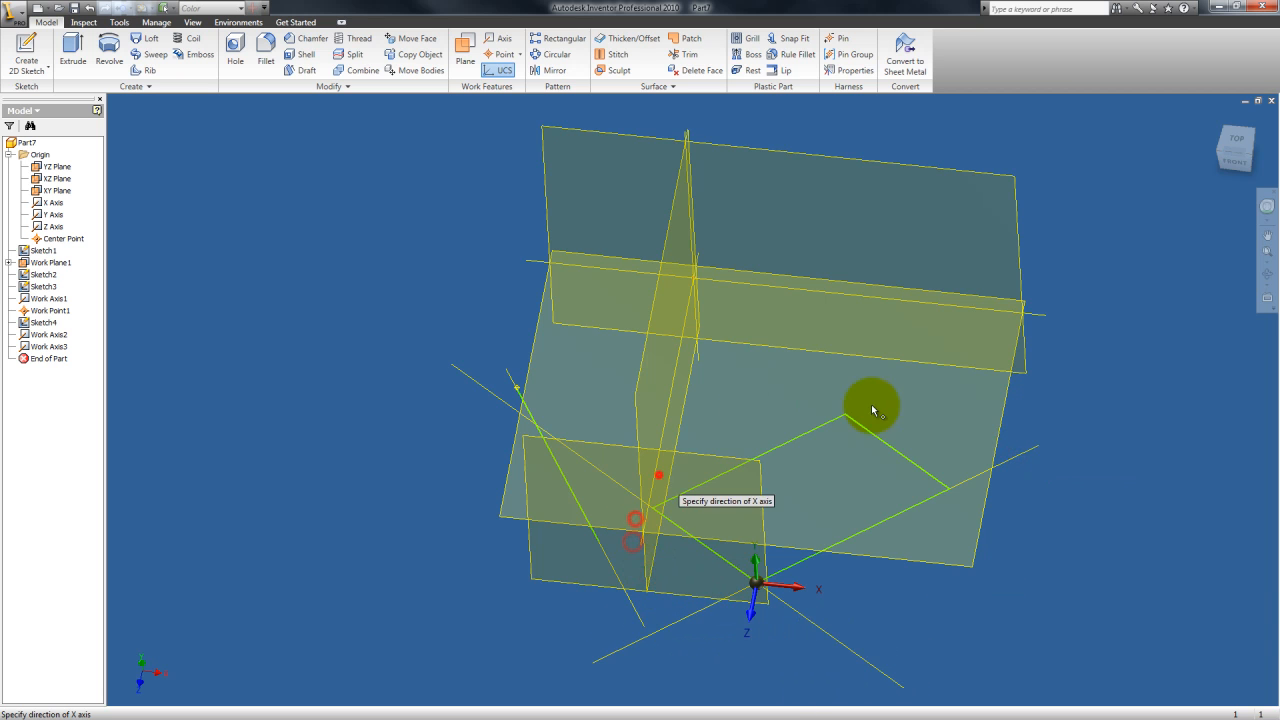
click(818, 554)
click(996, 467)
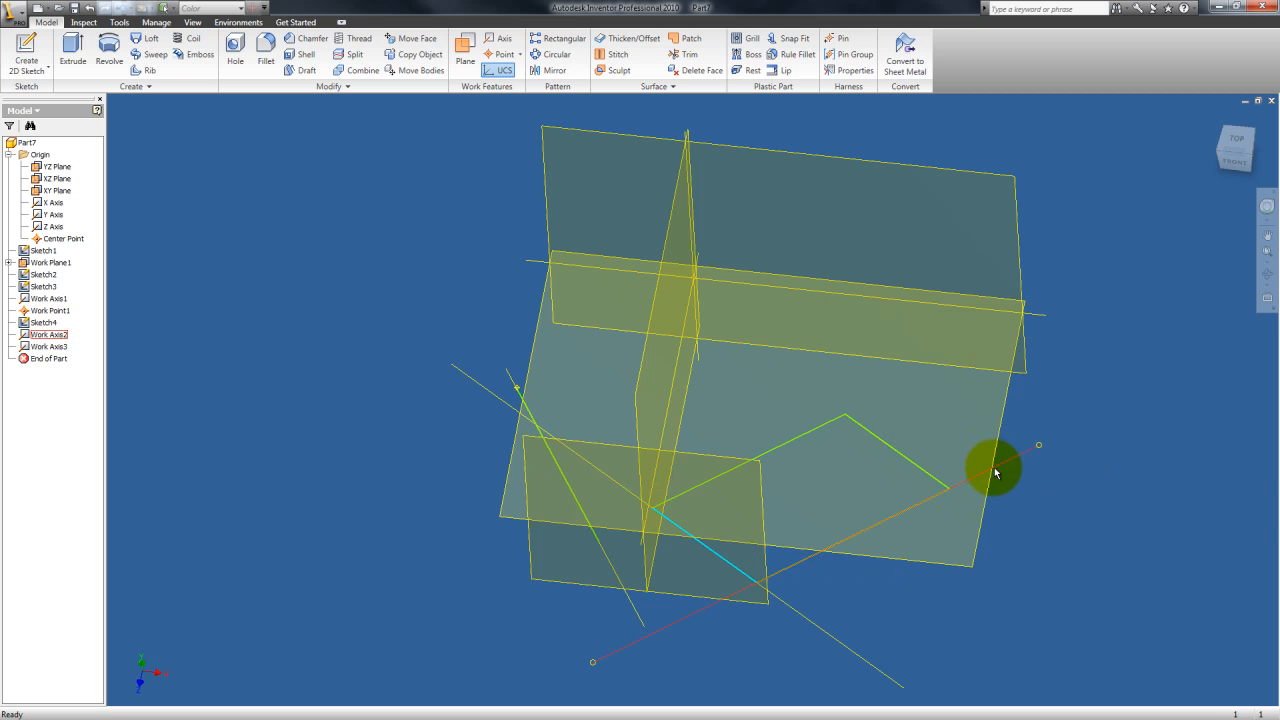
Create a UCS with its origin at the rectangle's lowest corner and the two adjacent corners defining its X and Y directions.
click(496, 71)
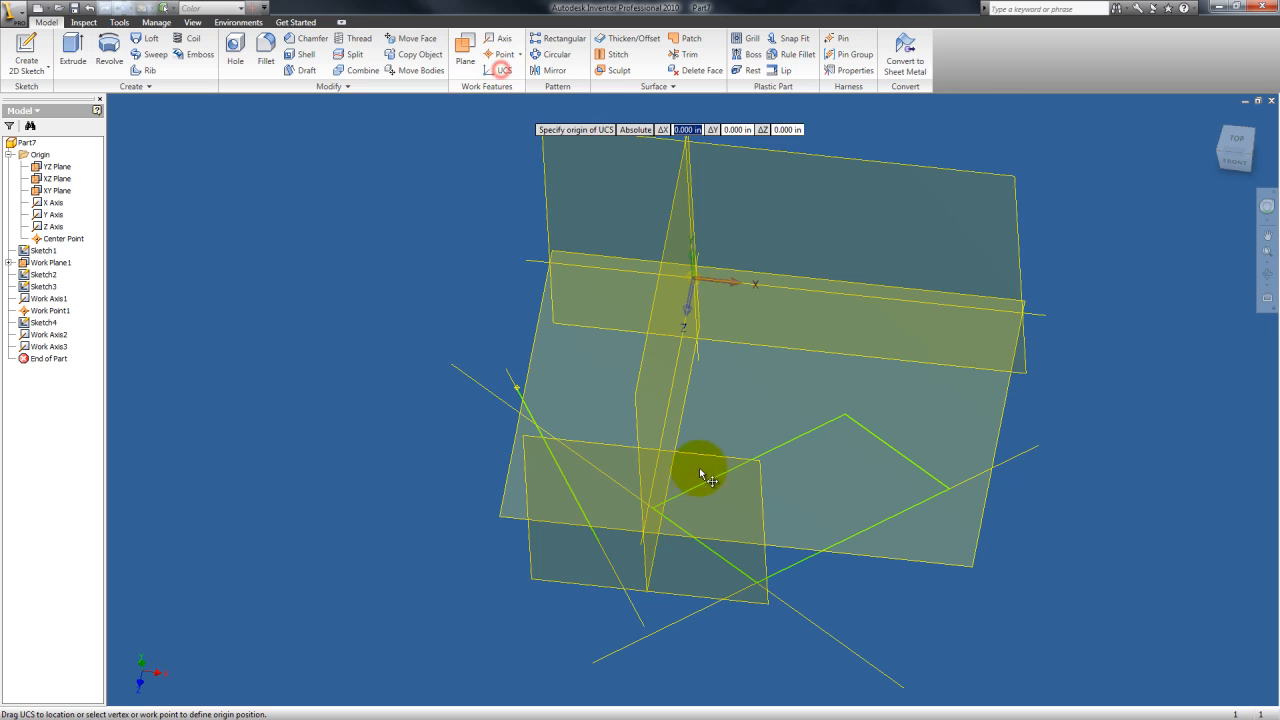
click(757, 585)
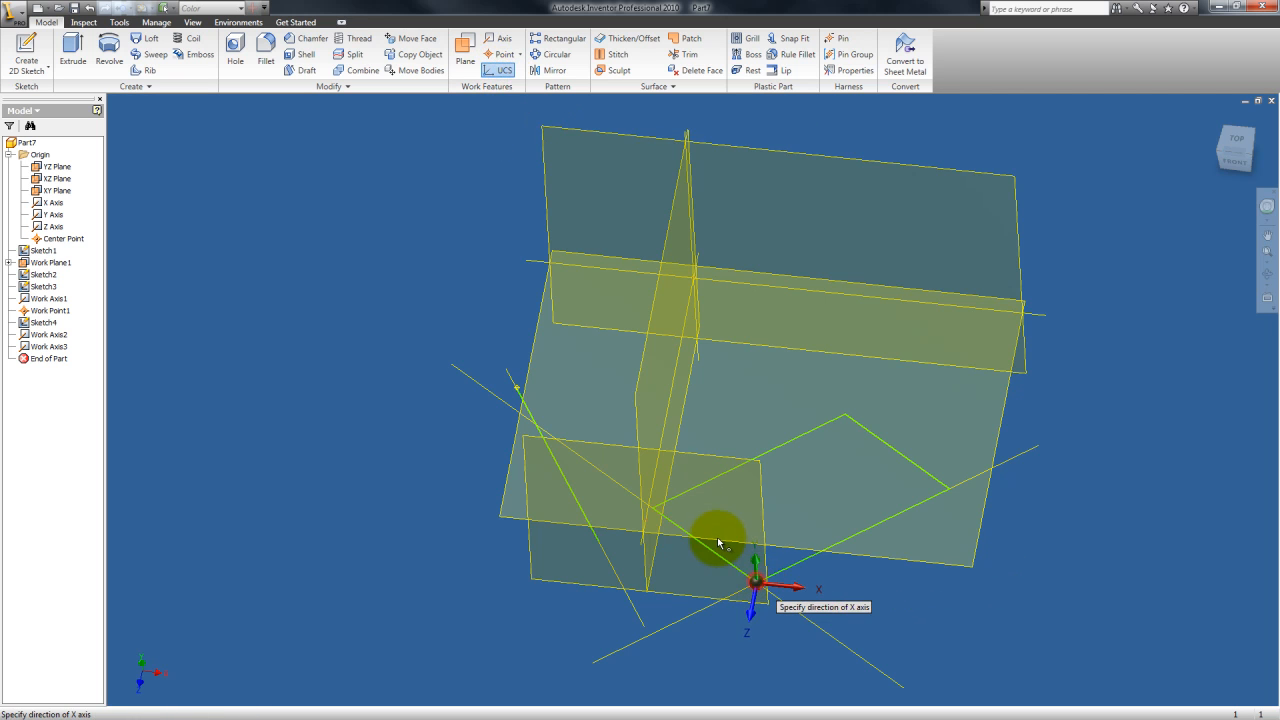
click(652, 510)
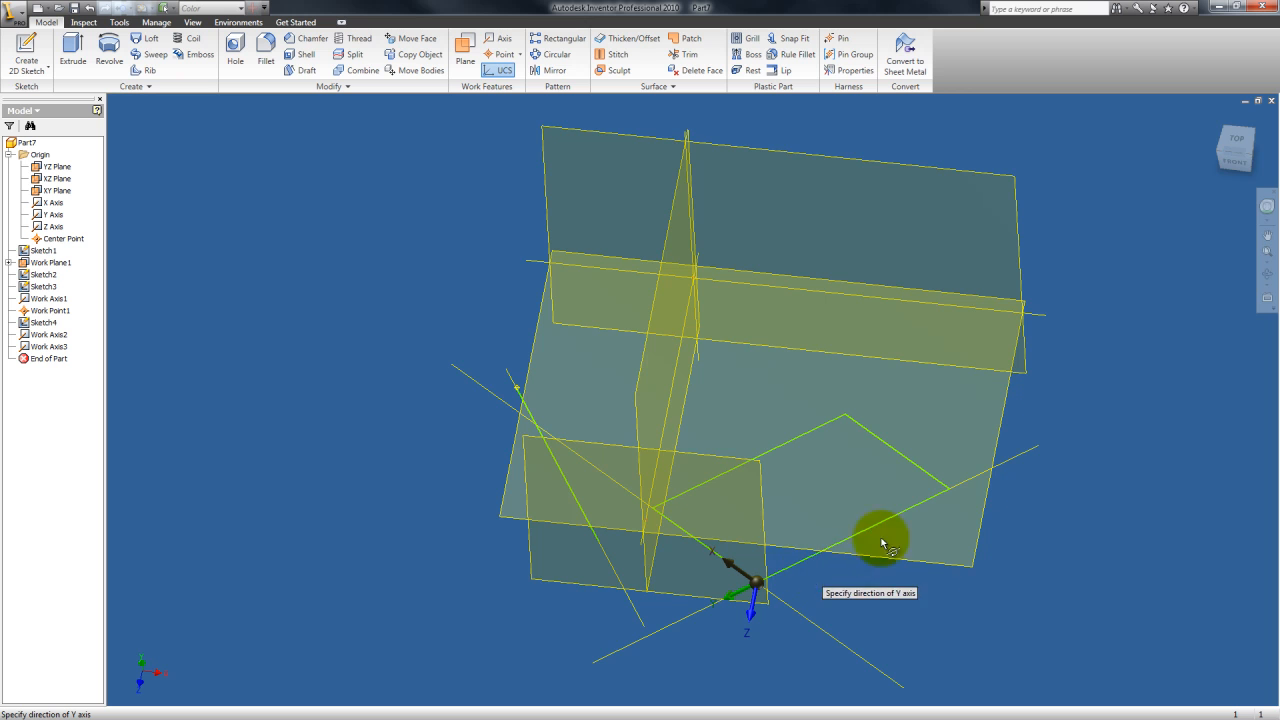
click(950, 492)
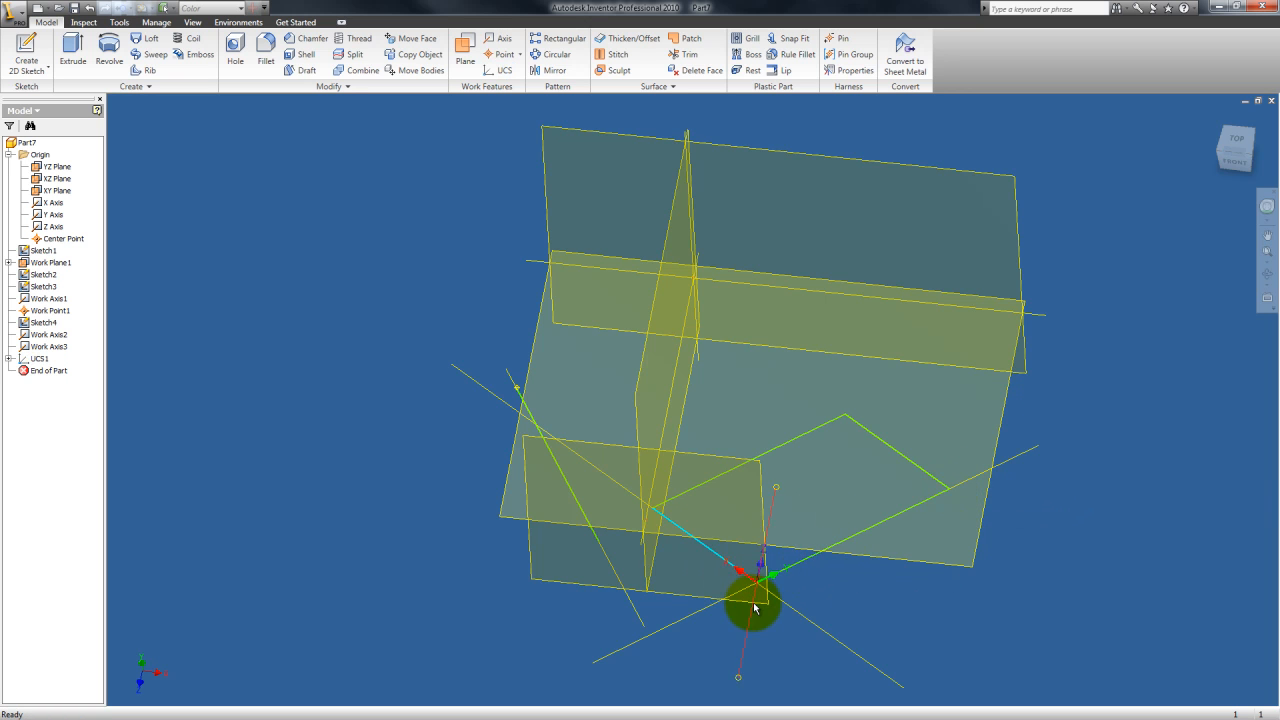
Select the UCS at the rectangle's corner to examine how its axes are oriented.
click(1267, 272)
drag(866, 486, 655, 498)
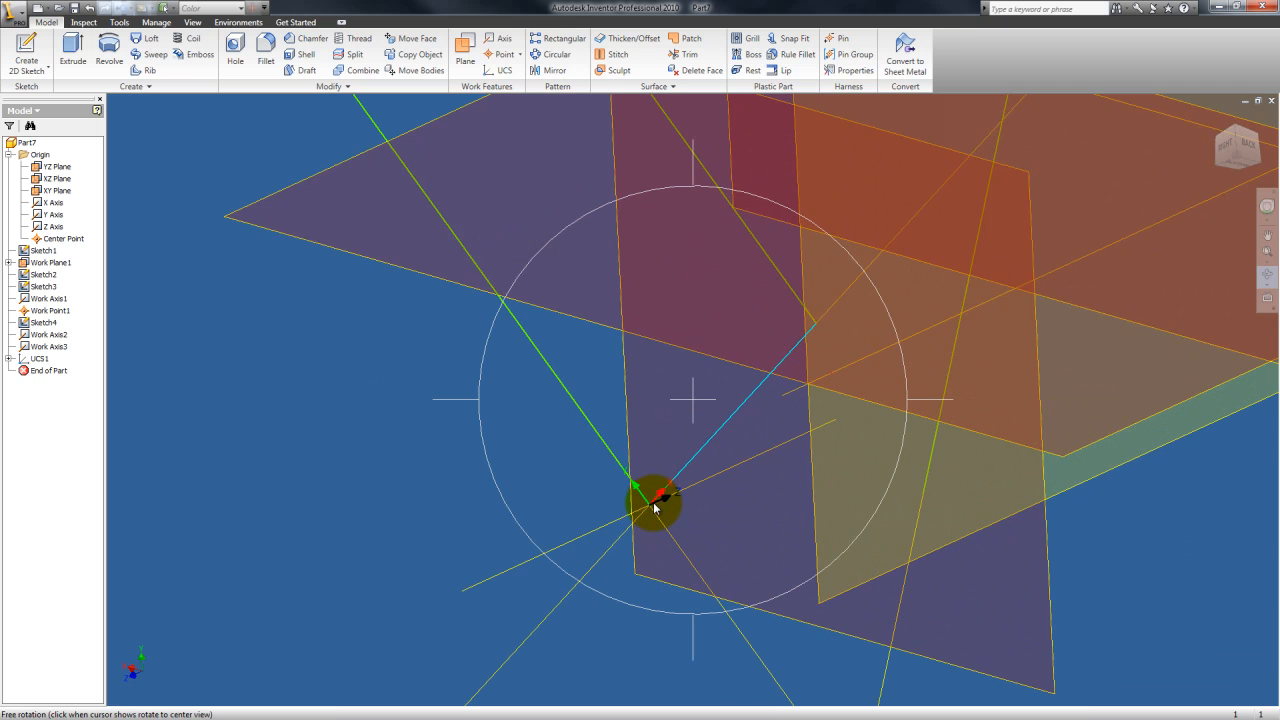
key(Escape)
click(664, 505)
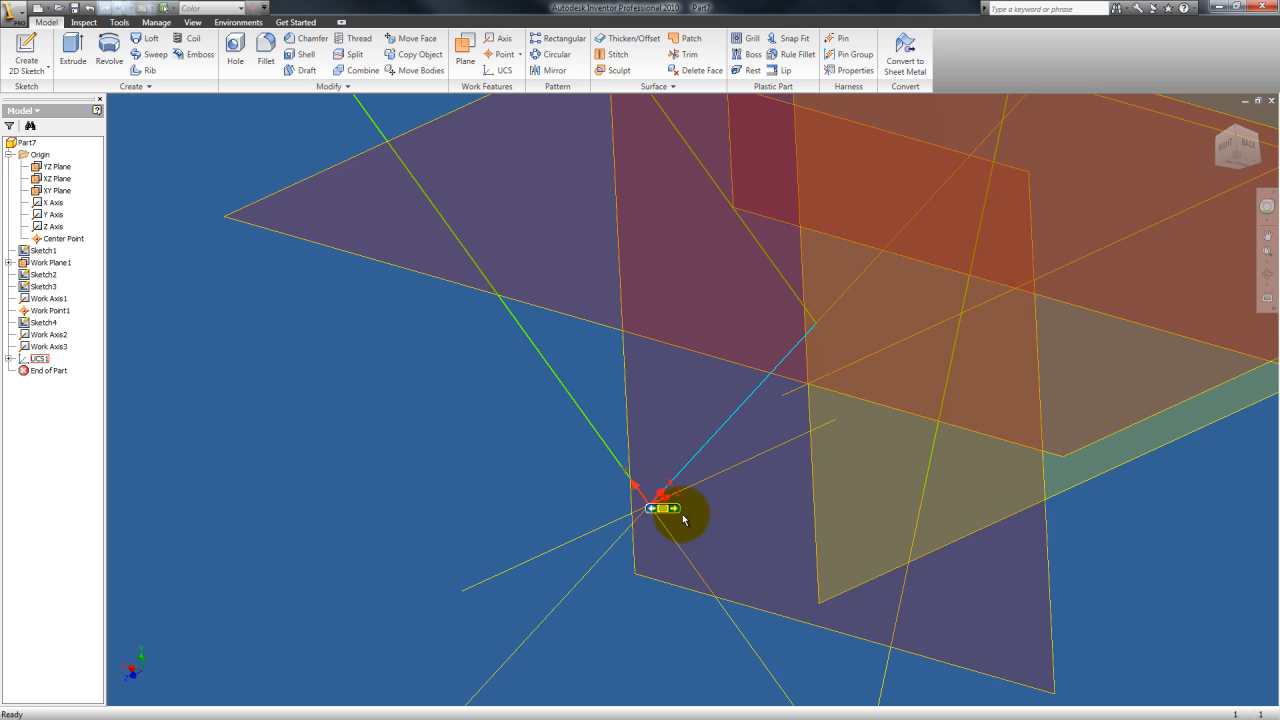